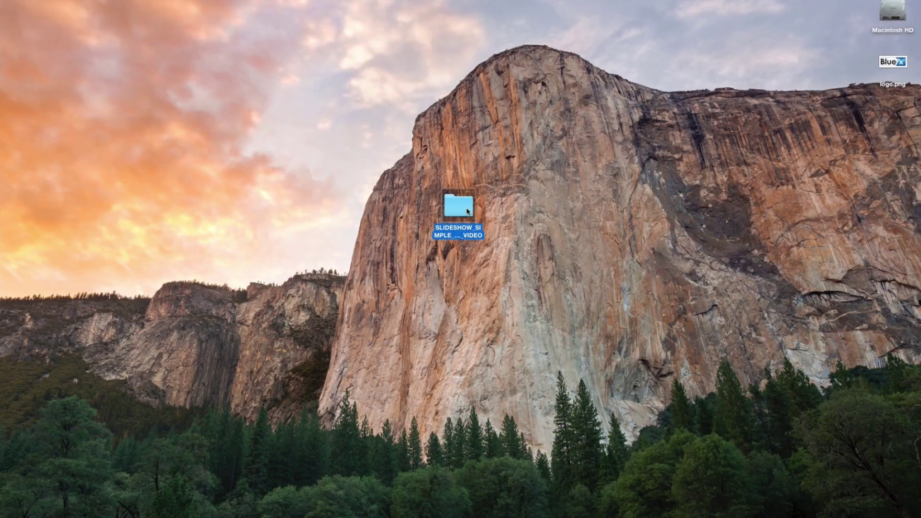
Open SLIDESHOW_SIMPLE_CLEAN_VIDEO.aep from its desktop folder in After Effects and open the Text 01 composition
{"action": "double_click", "coordinate": [468, 211]}
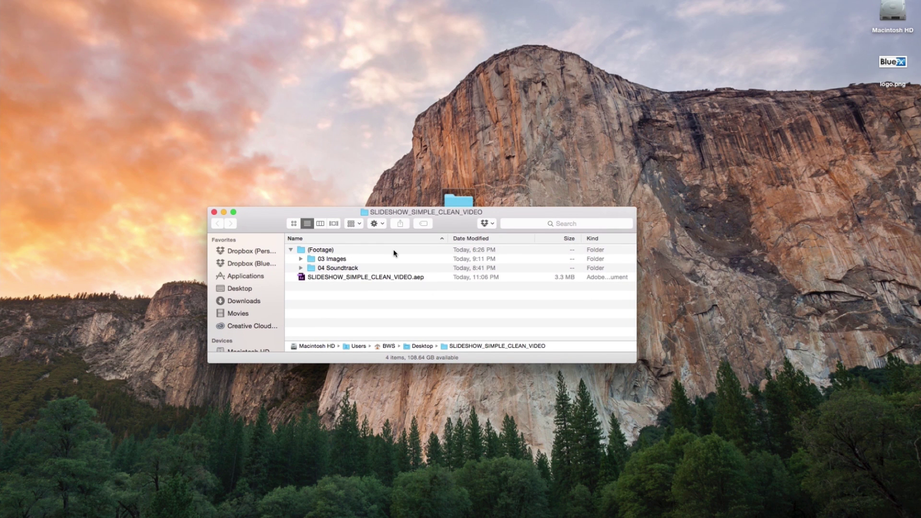
{"action": "double_click", "coordinate": [374, 277]}
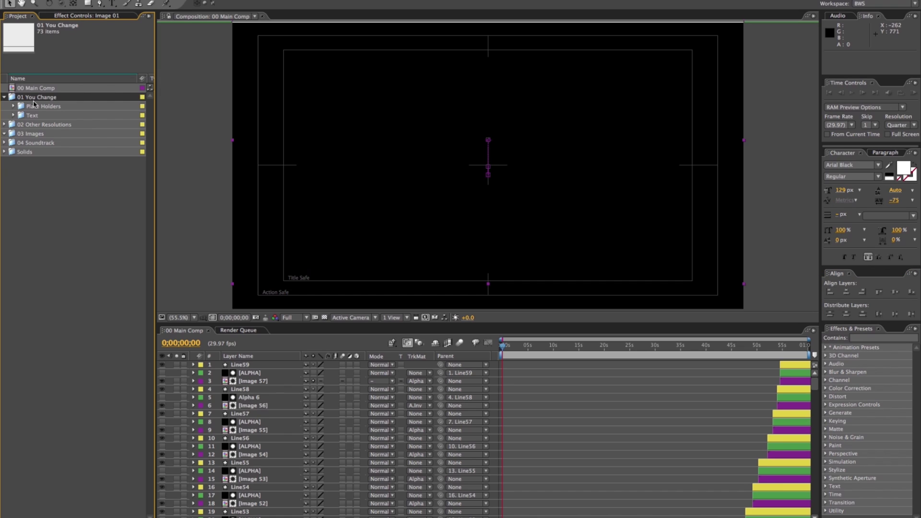
{"action": "left_click", "coordinate": [13, 116]}
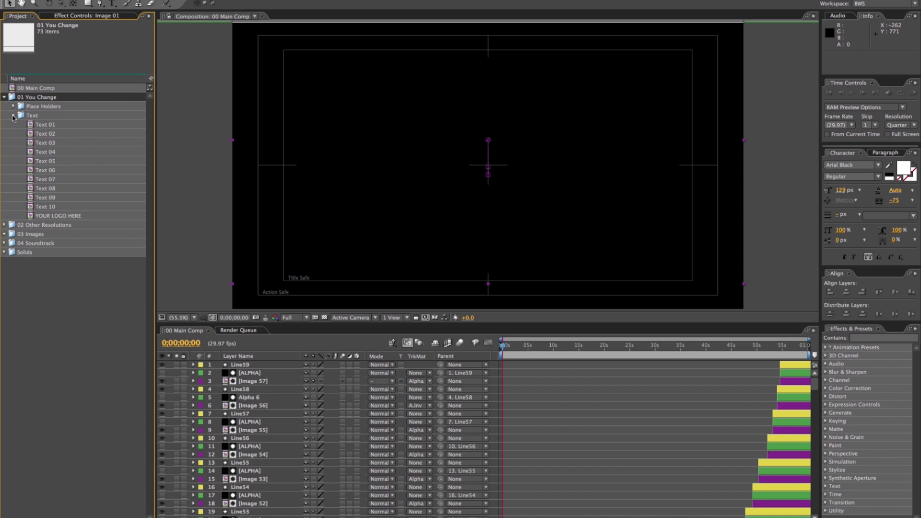
{"action": "double_click", "coordinate": [50, 125]}
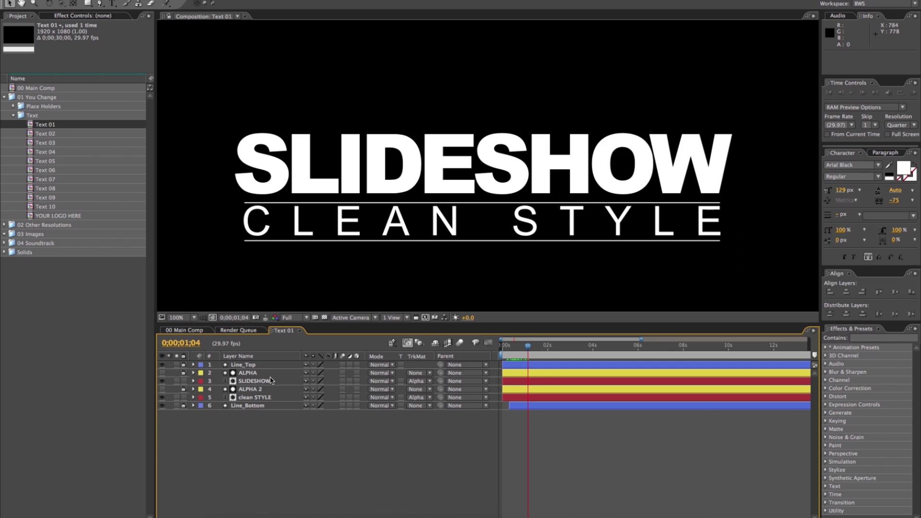
Replace the SLIDESHOW title in Text 01 with "YOUR TEXT" and close the composition
{"action": "left_click", "coordinate": [254, 381]}
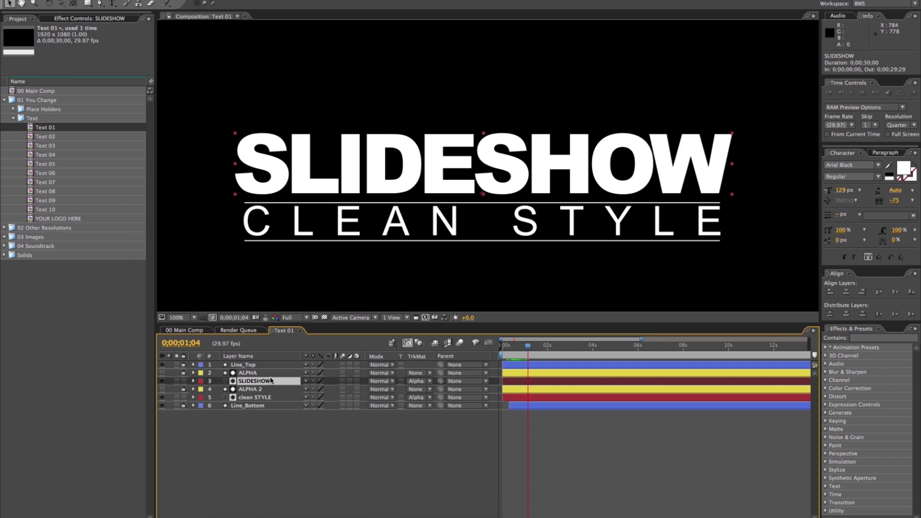
{"action": "double_click", "coordinate": [254, 381]}
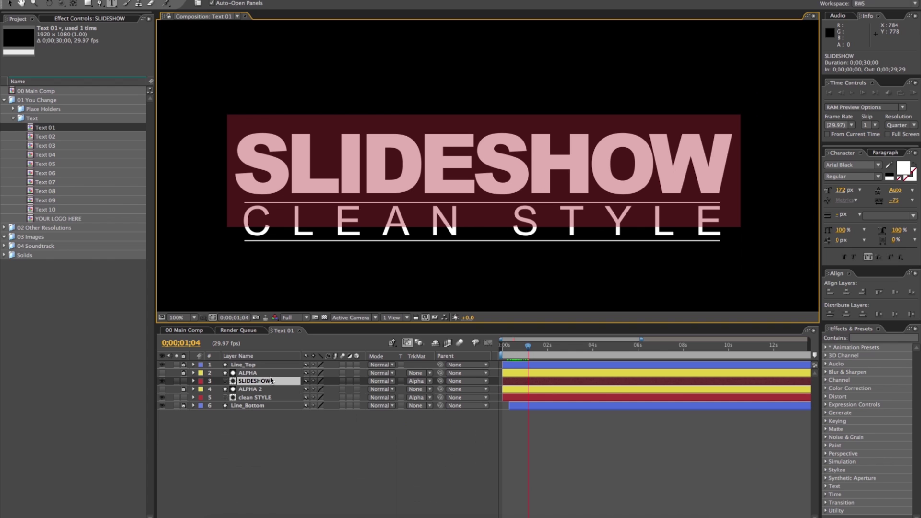
{"action": "type", "text": "Y"}
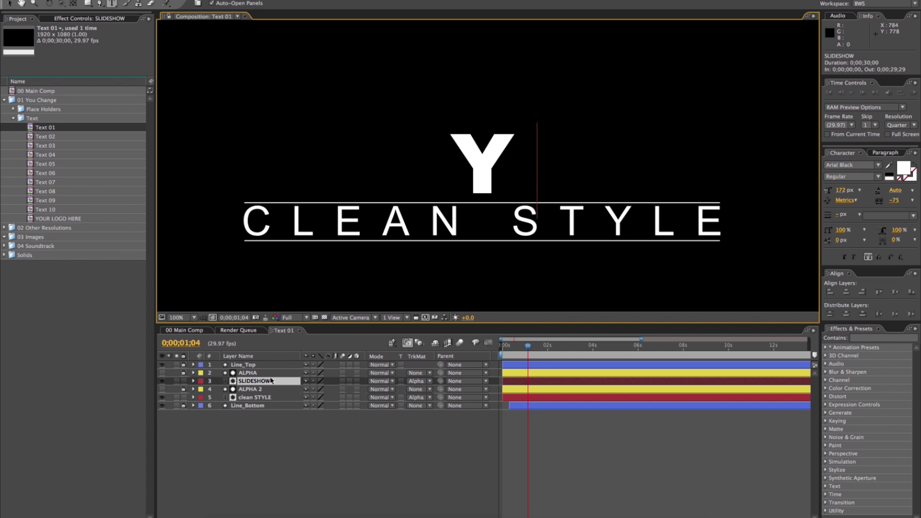
{"action": "type", "text": "OUR"}
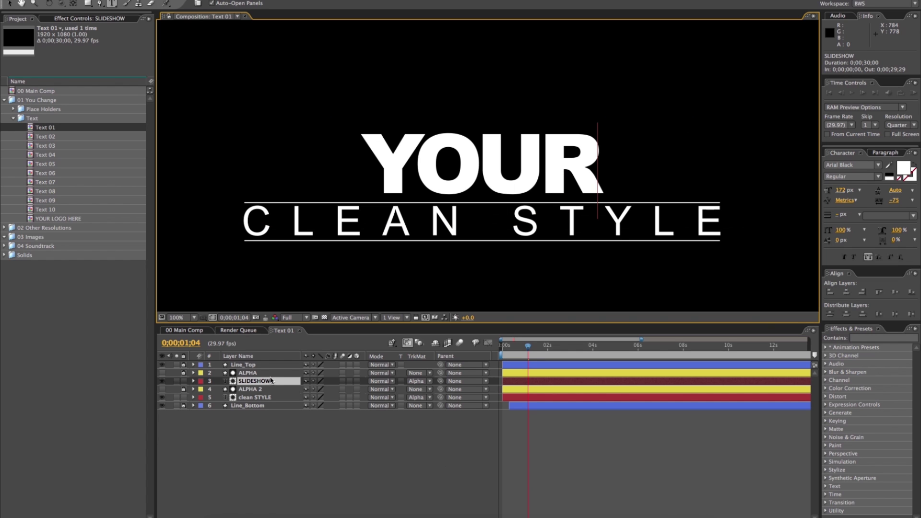
{"action": "type", "text": " TE"}
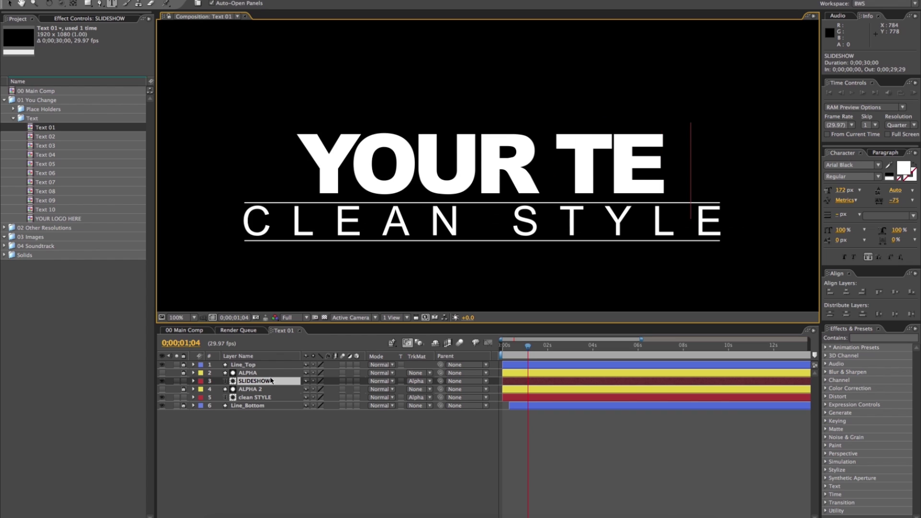
{"action": "type", "text": "XT"}
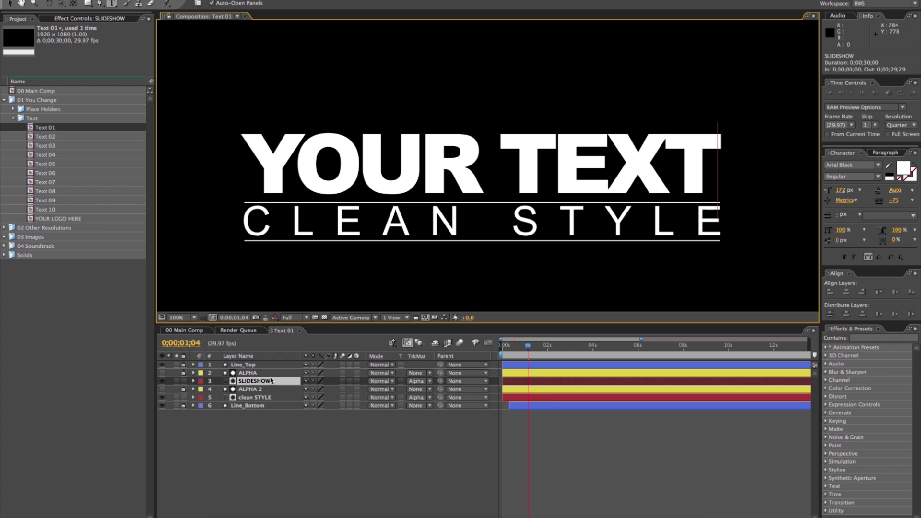
{"action": "left_click", "coordinate": [283, 441]}
{"action": "left_click", "coordinate": [299, 330]}
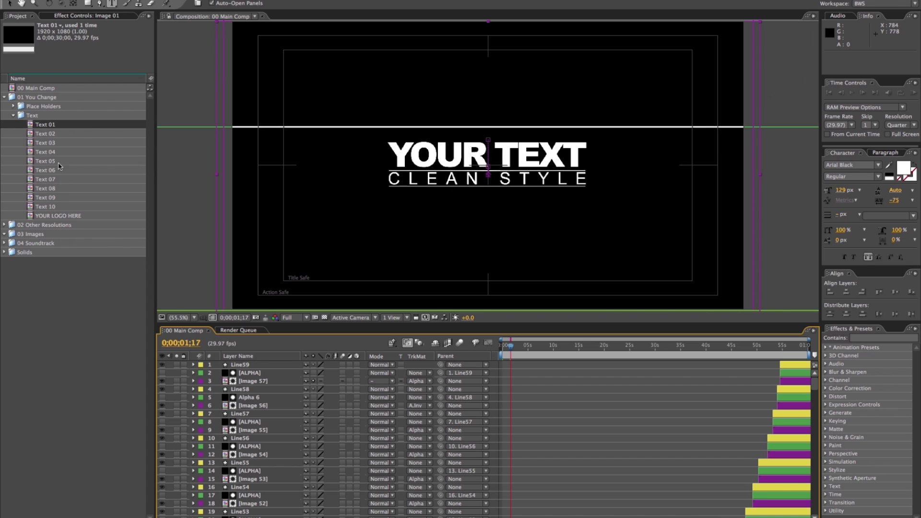
Open the Text 02 composition and replace its MINIMAL title with "YOUR TEXT"
{"action": "left_click", "coordinate": [50, 136]}
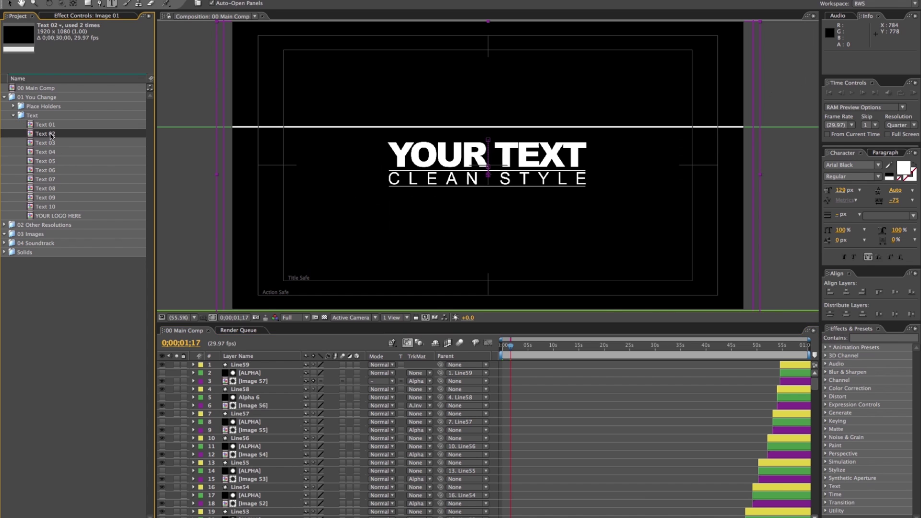
{"action": "double_click", "coordinate": [51, 136]}
{"action": "left_click", "coordinate": [256, 365]}
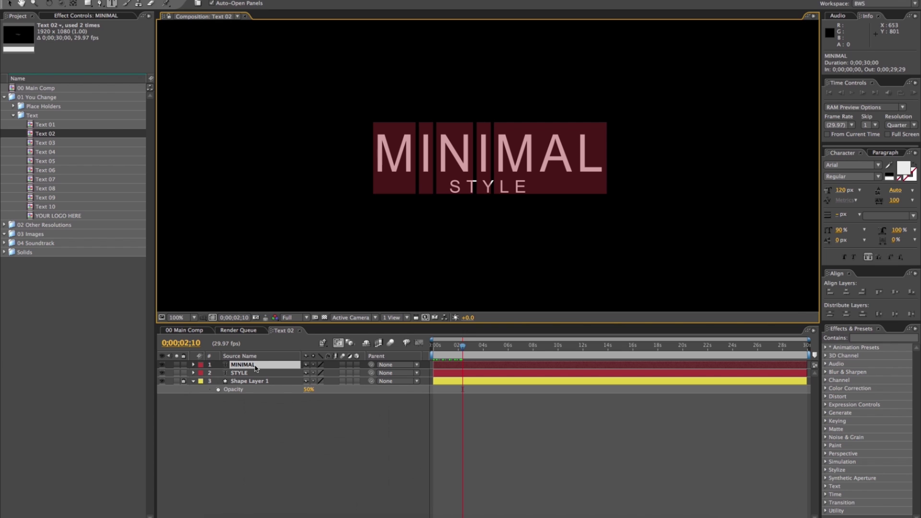
{"action": "type", "text": "YO"}
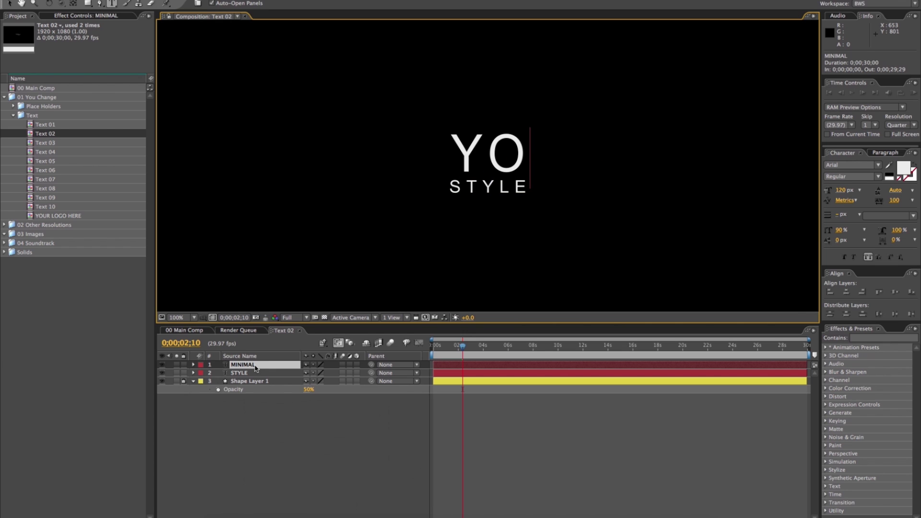
{"action": "type", "text": "UR "}
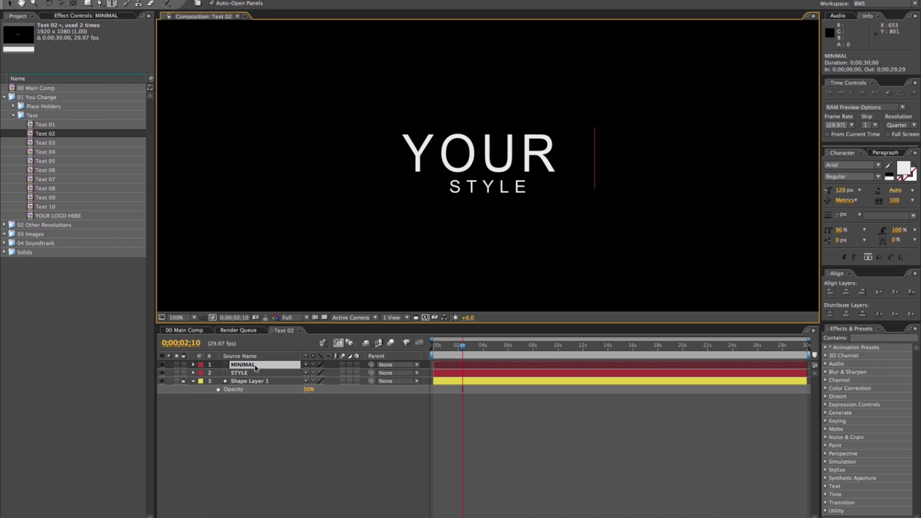
{"action": "type", "text": "TEXT"}
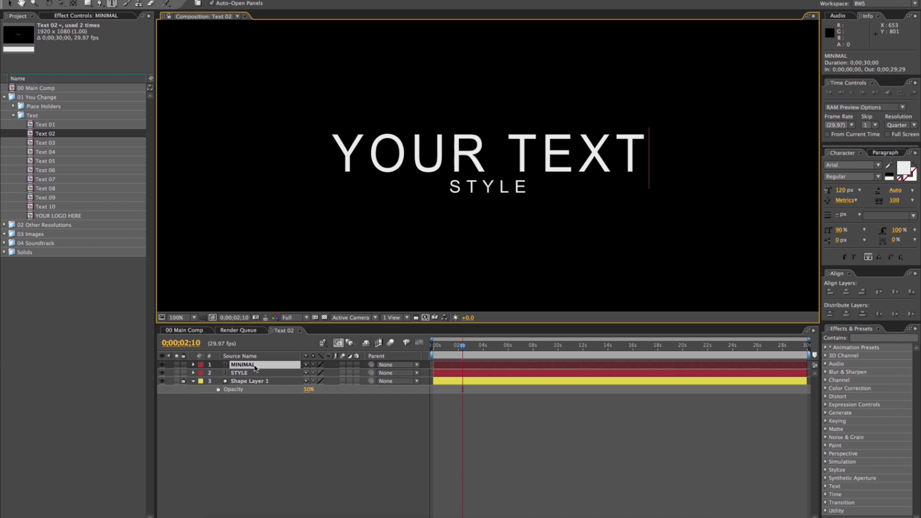
{"action": "left_click", "coordinate": [247, 414]}
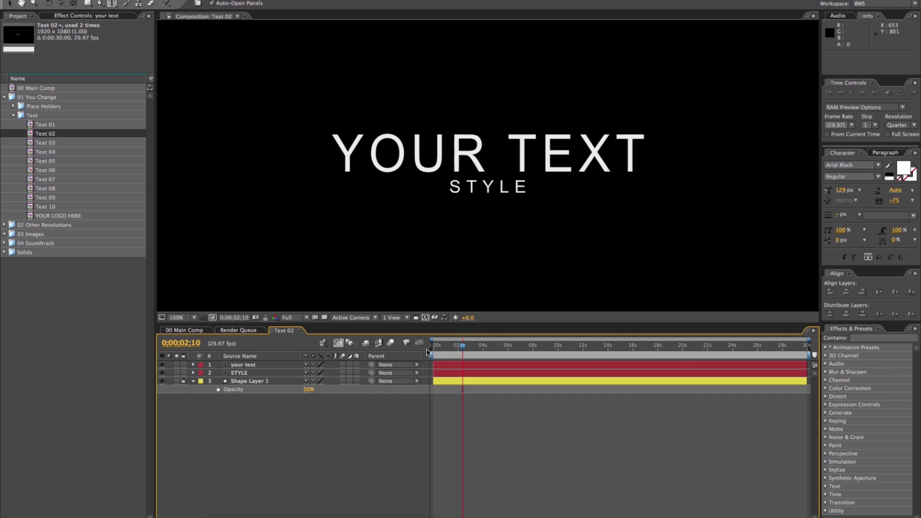
Replace the STYLE subtitle in Text 02 with "TAG LINE" and close the composition
{"action": "double_click", "coordinate": [249, 374]}
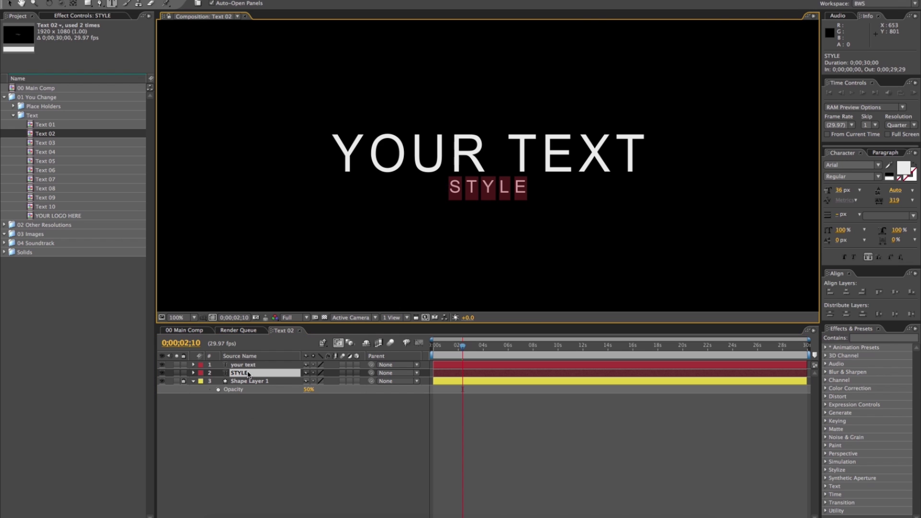
{"action": "type", "text": "TAG"}
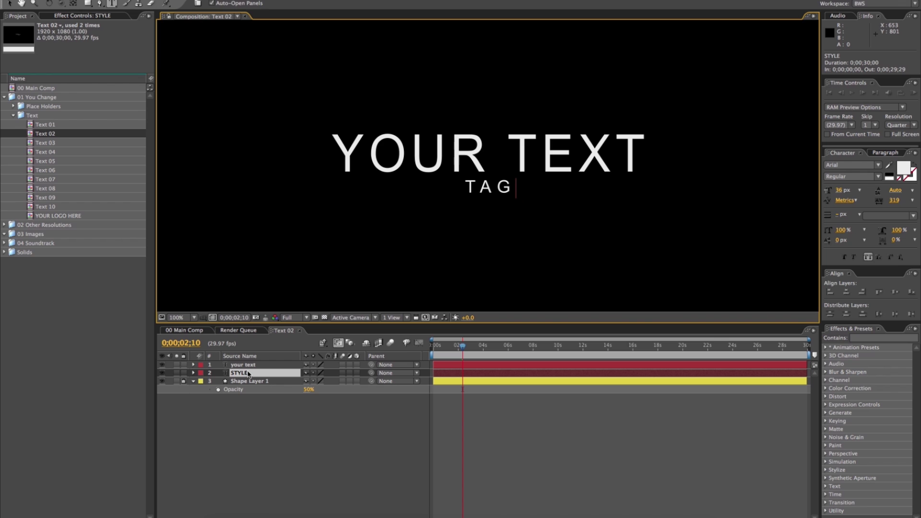
{"action": "type", "text": " L"}
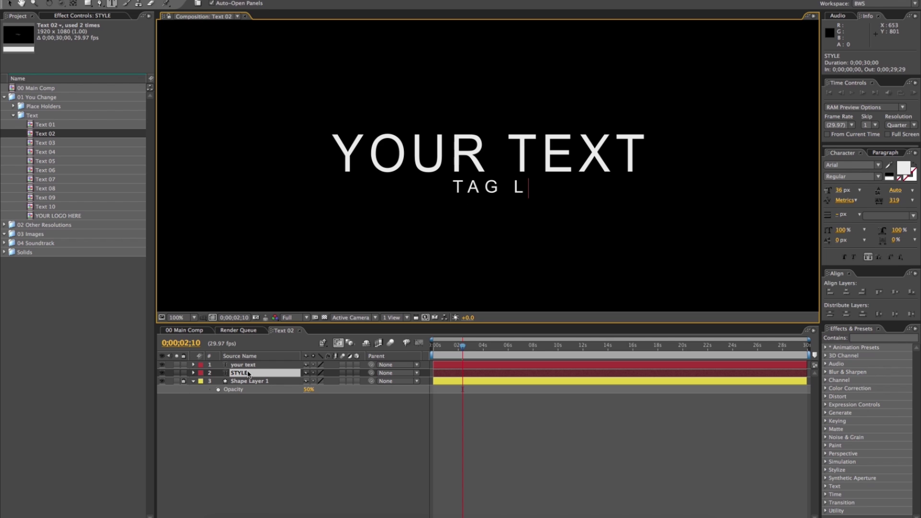
{"action": "type", "text": "INE"}
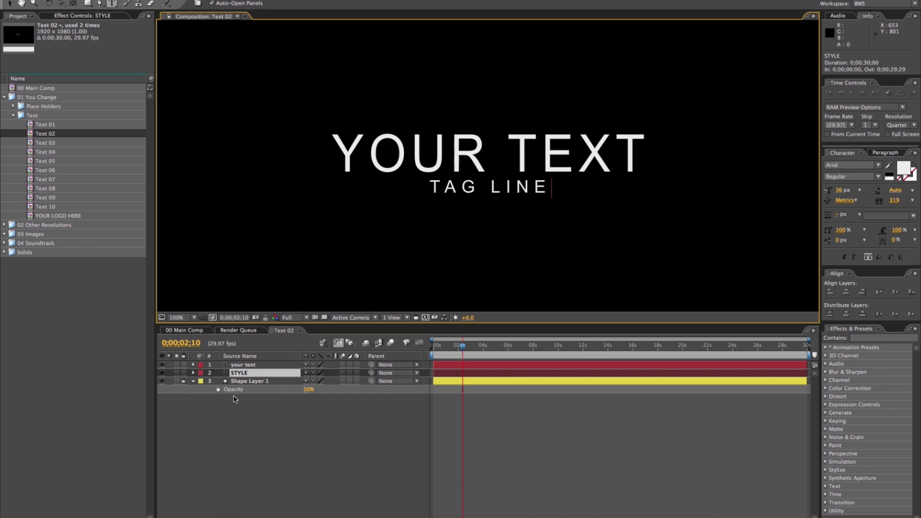
{"action": "left_click", "coordinate": [255, 412]}
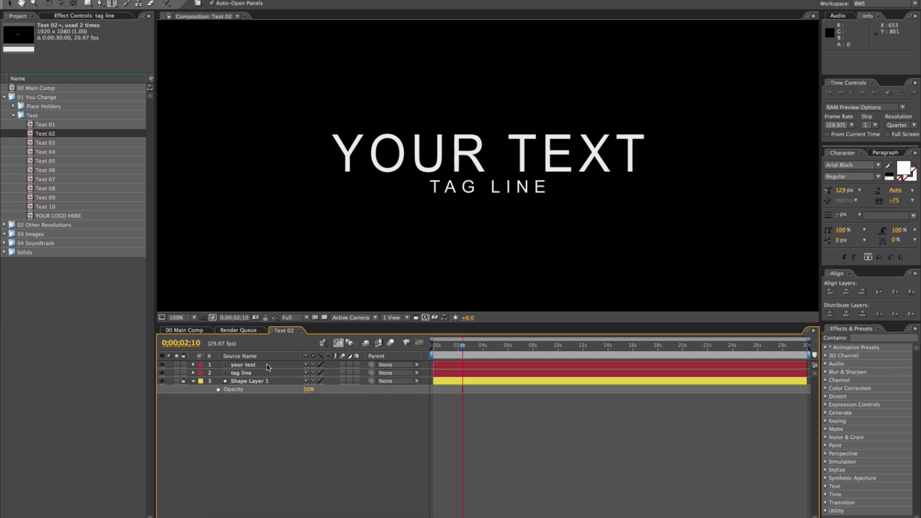
{"action": "left_click", "coordinate": [301, 332]}
Import all videos and pictures from the project's (Footage)/03 Images folder as footage
{"action": "double_click", "coordinate": [36, 175]}
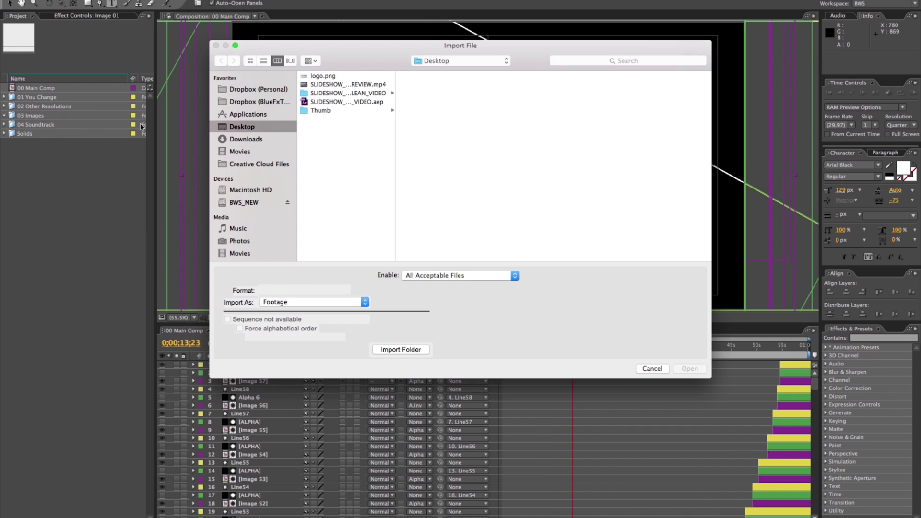
{"action": "left_click", "coordinate": [326, 94]}
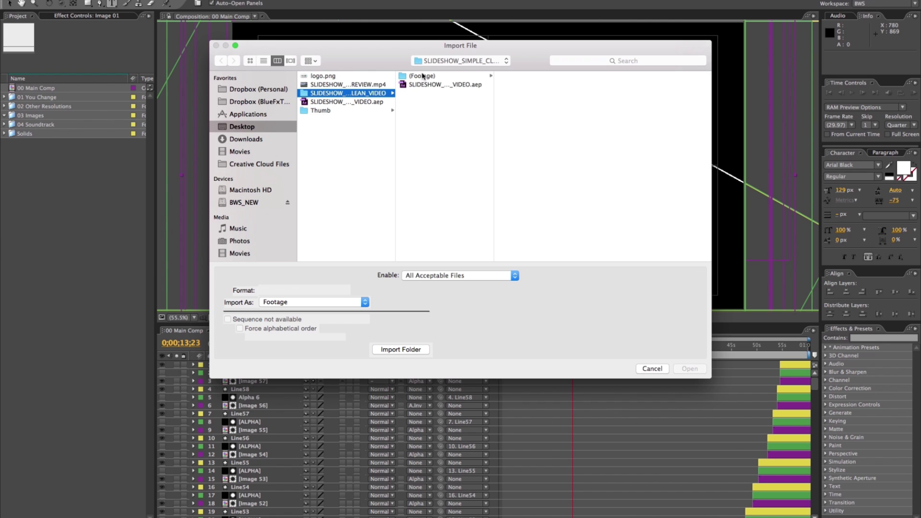
{"action": "left_click", "coordinate": [422, 76]}
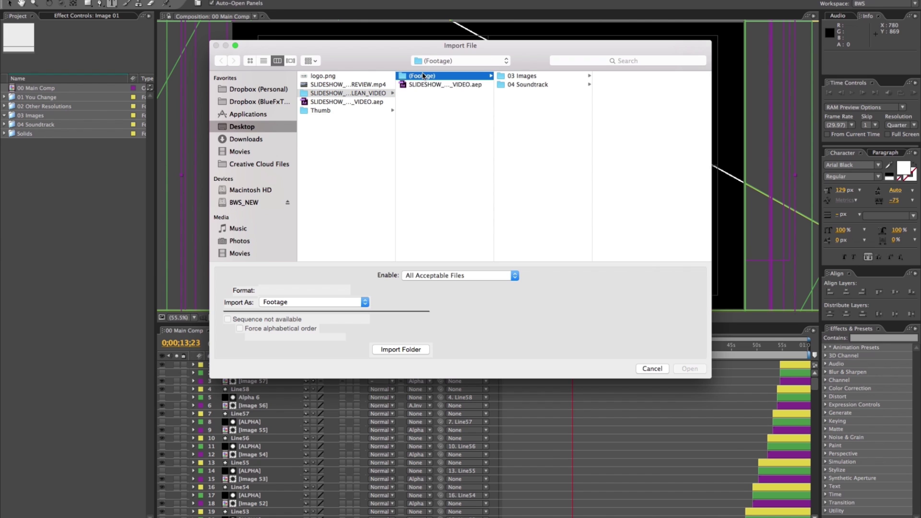
{"action": "left_click", "coordinate": [523, 77]}
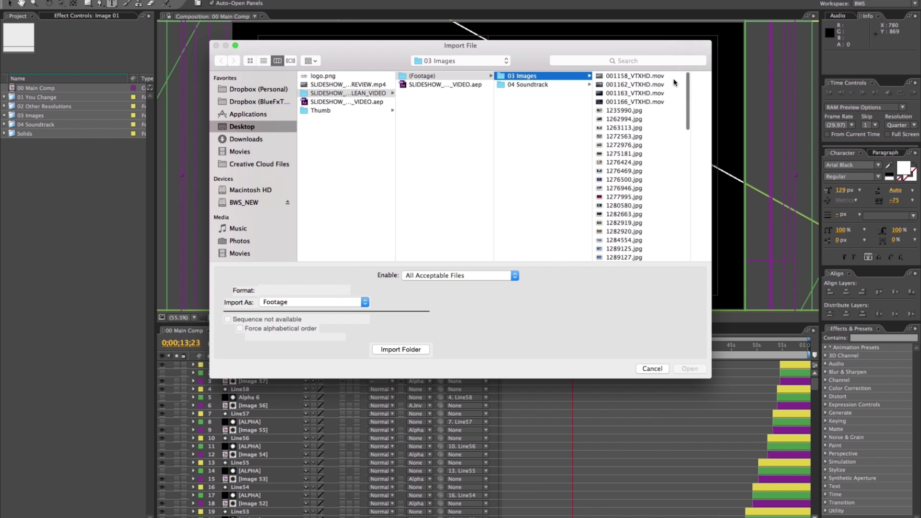
{"action": "left_click_drag", "start_coordinate": [674, 78], "coordinate": [620, 298]}
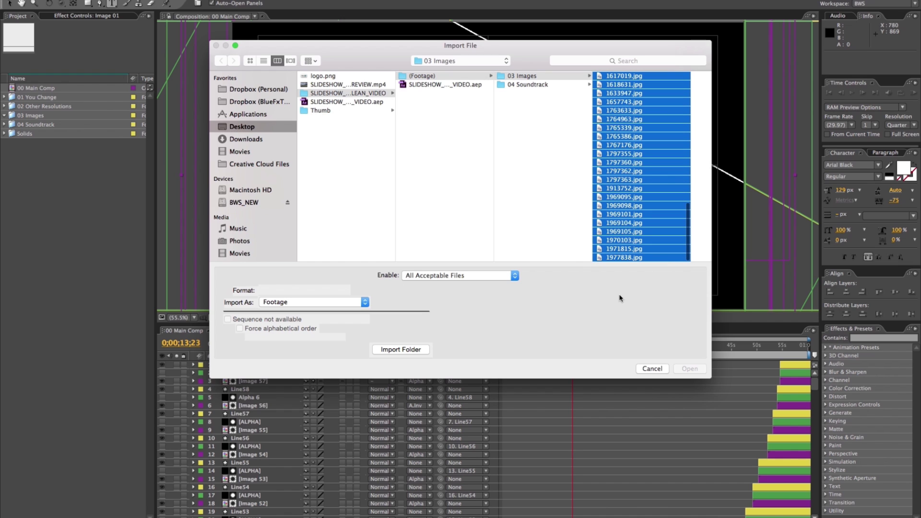
{"action": "left_click_drag", "start_coordinate": [619, 298], "coordinate": [620, 298]}
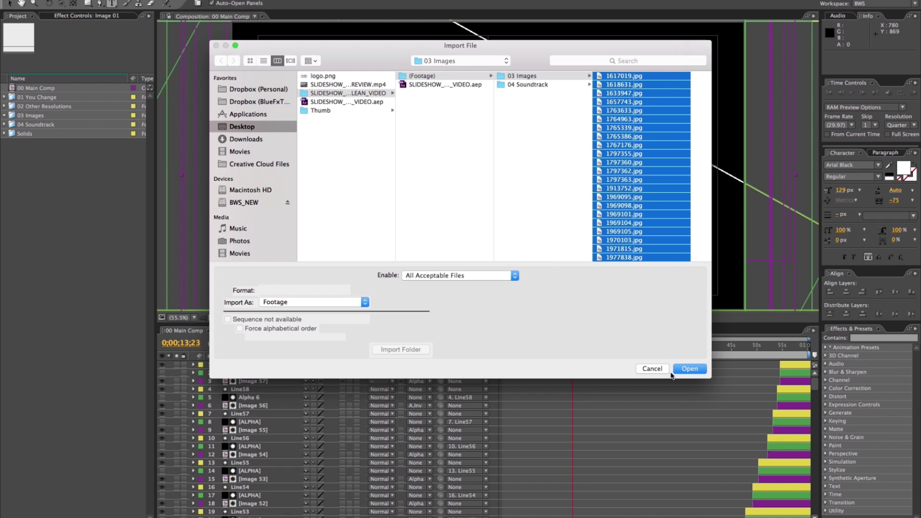
{"action": "left_click", "coordinate": [682, 370]}
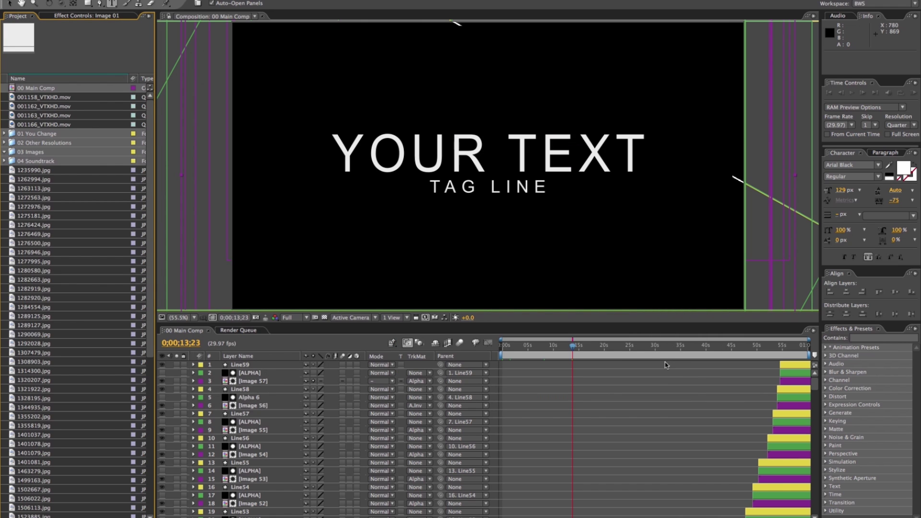
Move all the imported footage into the project's 03 Images folder and collapse that folder
{"action": "left_click", "coordinate": [3, 151]}
{"action": "left_click_drag", "start_coordinate": [38, 175], "coordinate": [37, 155]}
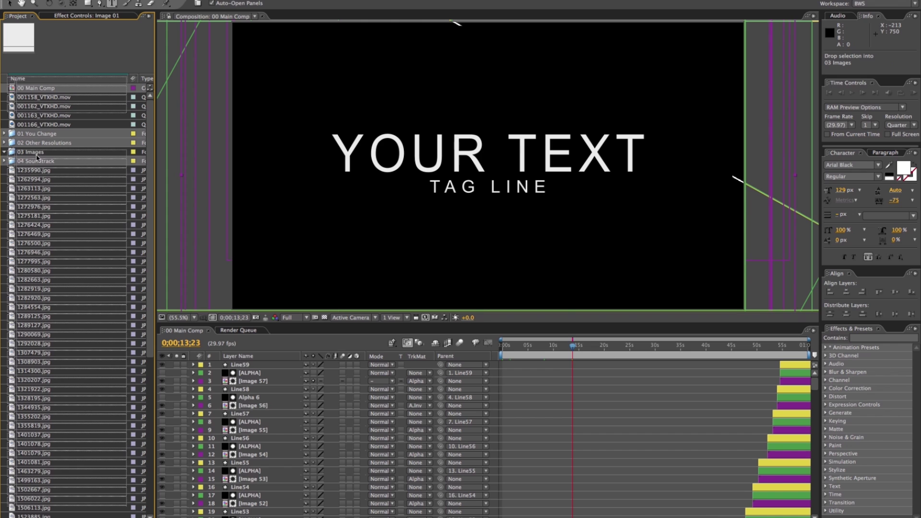
{"action": "left_click_drag", "start_coordinate": [37, 155], "coordinate": [36, 157]}
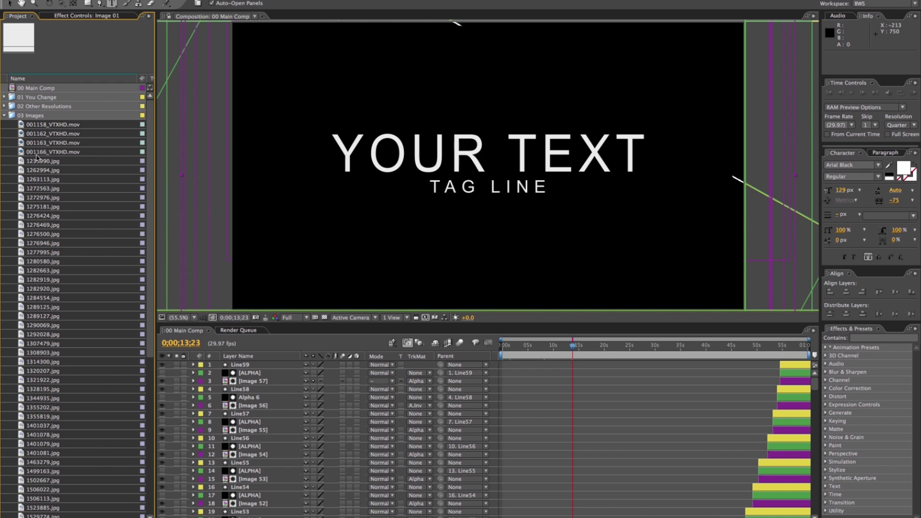
{"action": "left_click", "coordinate": [5, 115]}
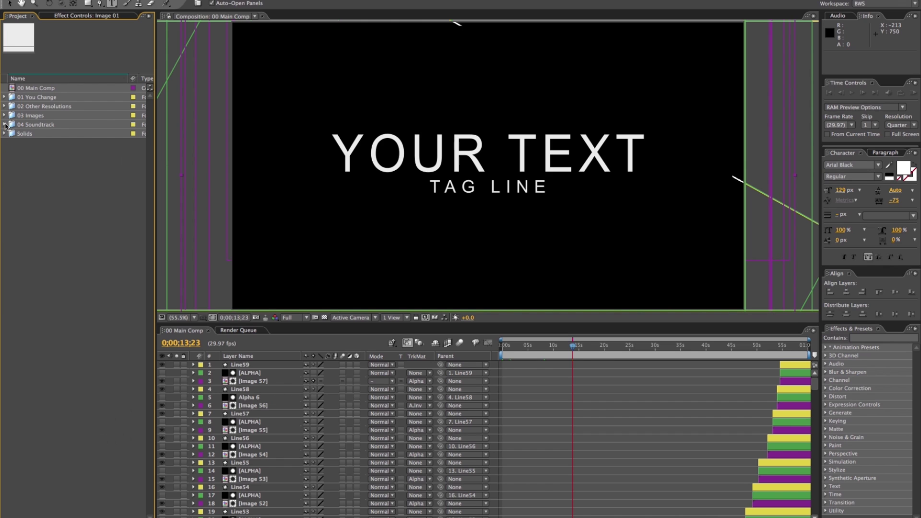
Collapse the Text folder inside 01 You Change and expand the Place Holders folder to list its image compositions
{"action": "left_click", "coordinate": [4, 98]}
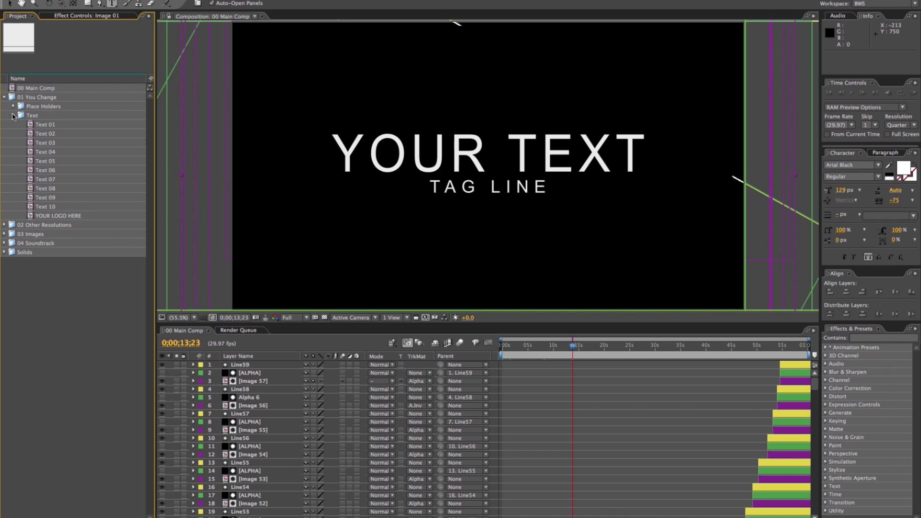
{"action": "left_click", "coordinate": [13, 115]}
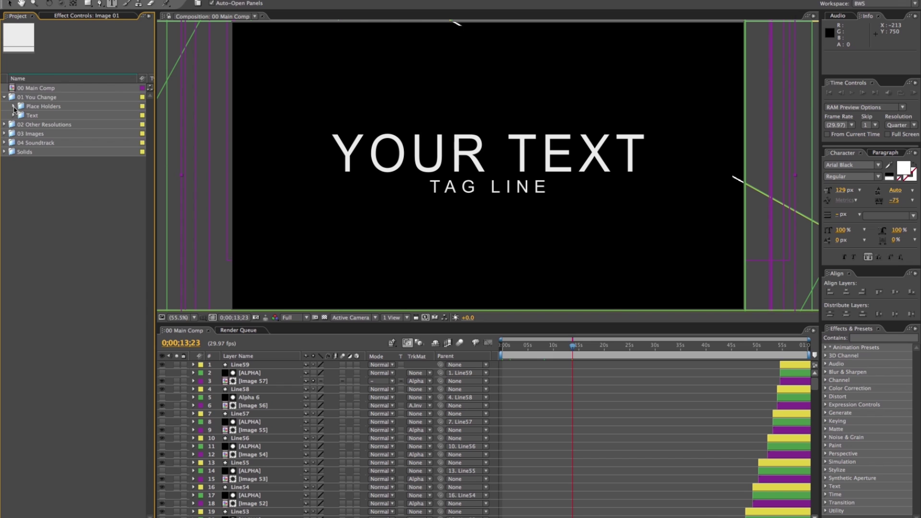
{"action": "left_click", "coordinate": [13, 107]}
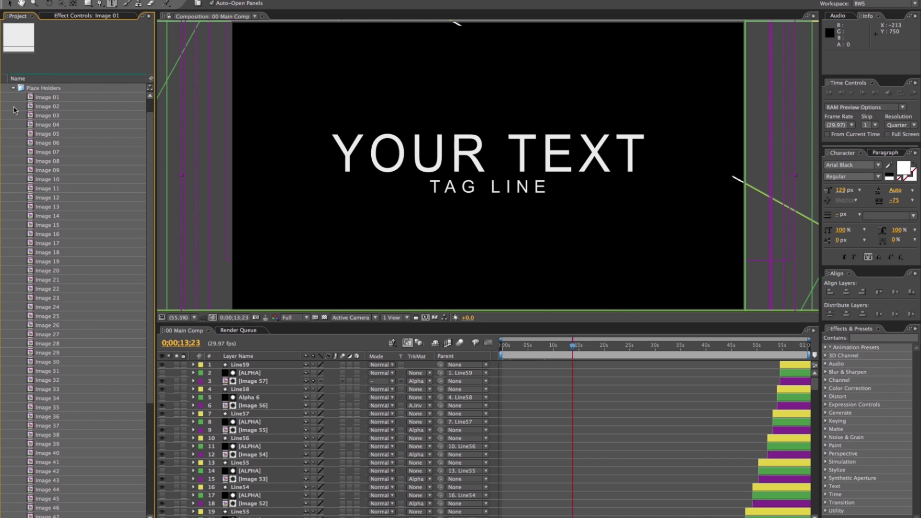
Select all placeholder compositions from Image 01 through Image 60 and open them in the timeline
{"action": "left_click", "coordinate": [32, 99]}
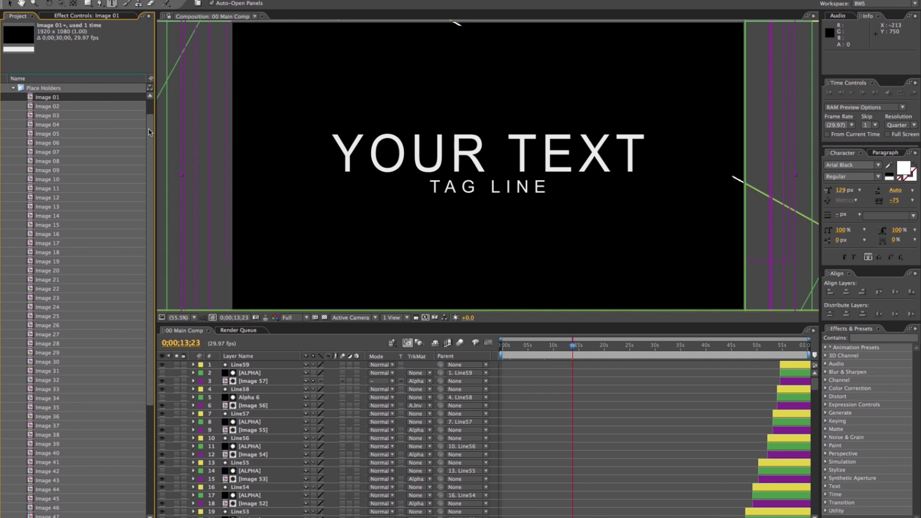
{"action": "left_click_drag", "start_coordinate": [148, 136], "coordinate": [146, 261]}
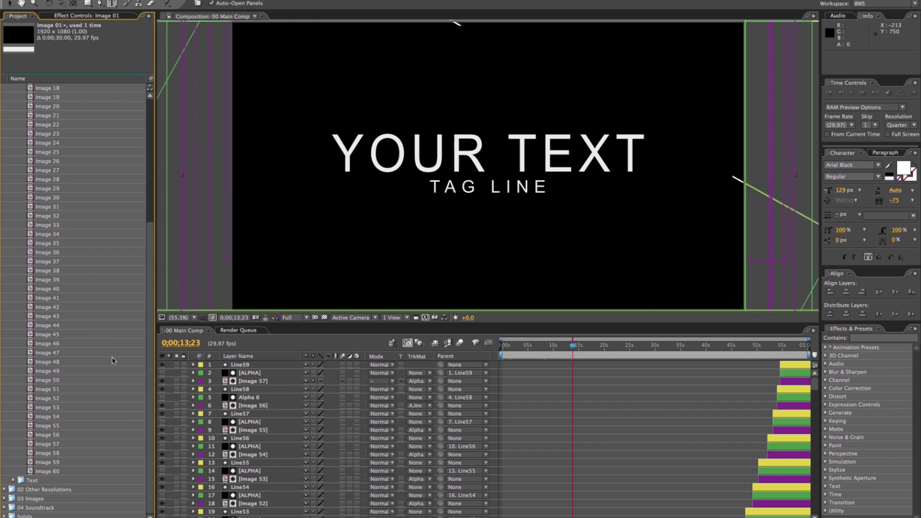
{"action": "left_click", "coordinate": [63, 472], "text": "shift"}
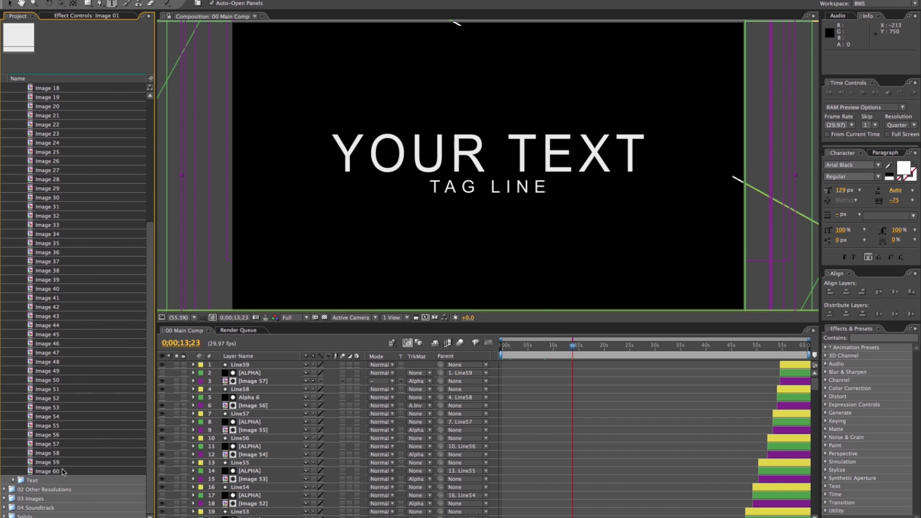
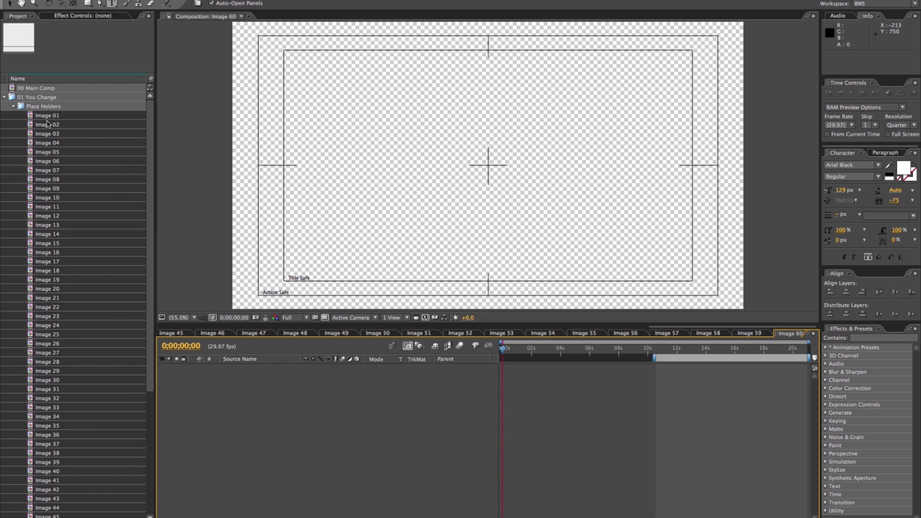
Collapse the Place Holders folder and expand the 03 Images folder to list the imported footage
{"action": "left_click", "coordinate": [14, 109]}
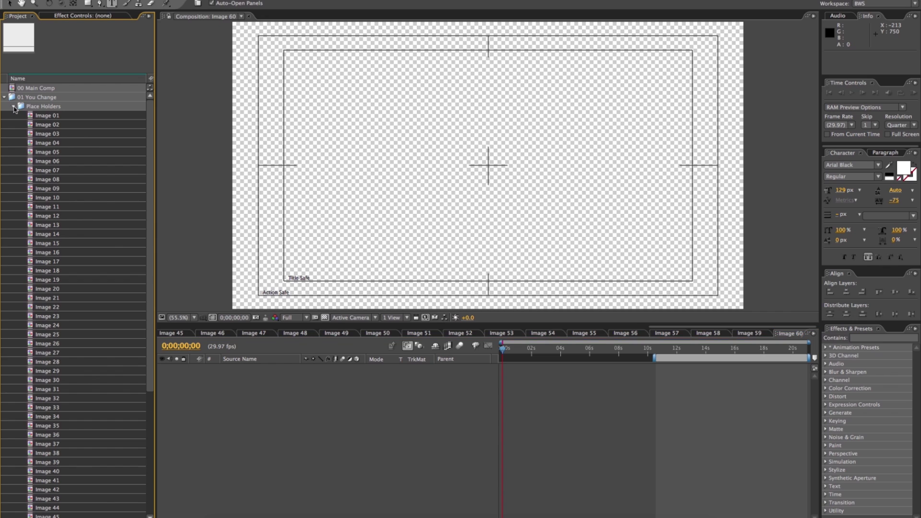
{"action": "left_click", "coordinate": [14, 107]}
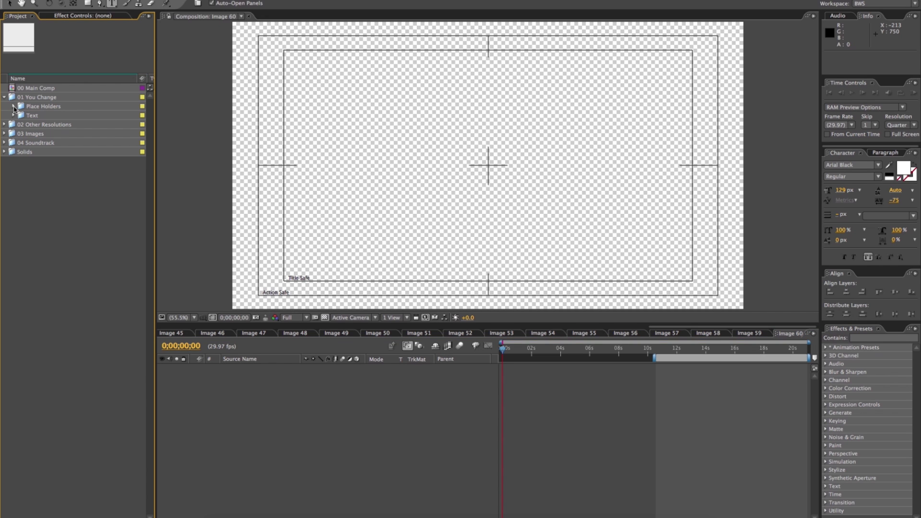
{"action": "left_click", "coordinate": [4, 134]}
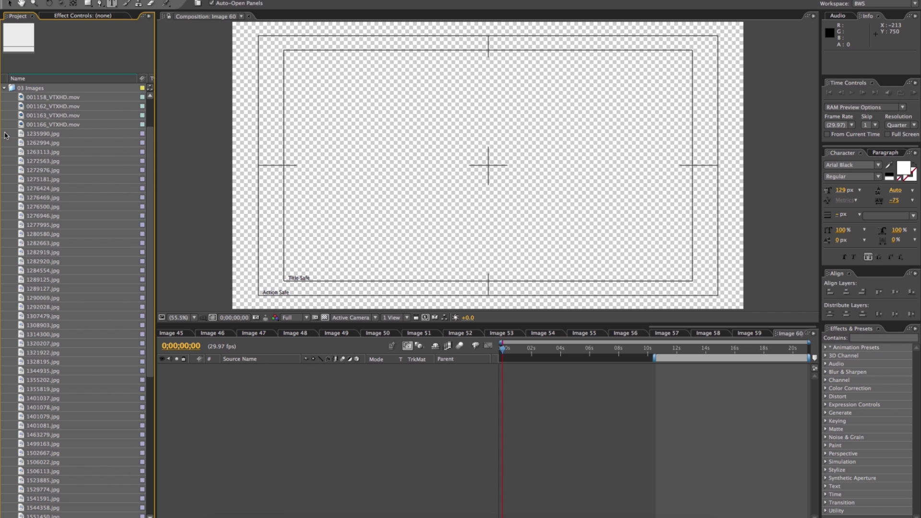
Place 001158_VTXHD.mov in the Image 60 composition and close that composition
{"action": "left_click", "coordinate": [42, 96]}
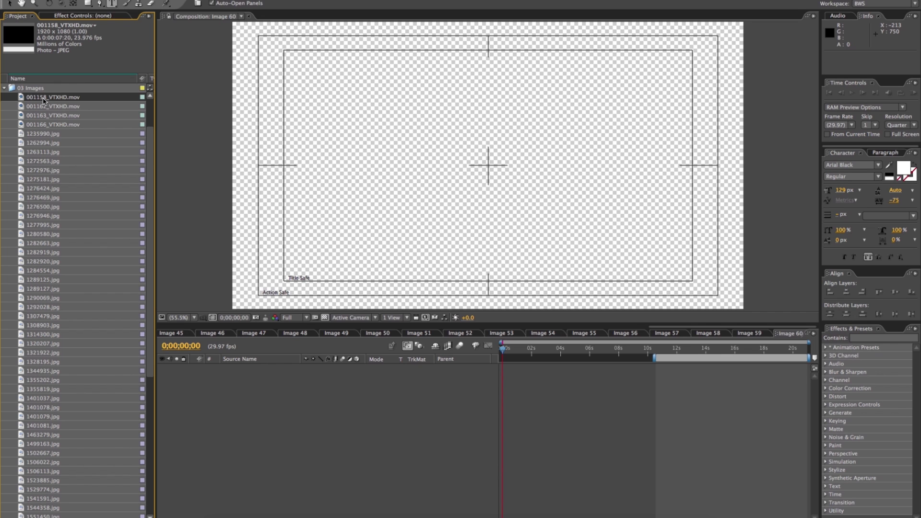
{"action": "left_click_drag", "start_coordinate": [42, 98], "coordinate": [42, 98]}
{"action": "left_click_drag", "start_coordinate": [44, 98], "coordinate": [256, 456]}
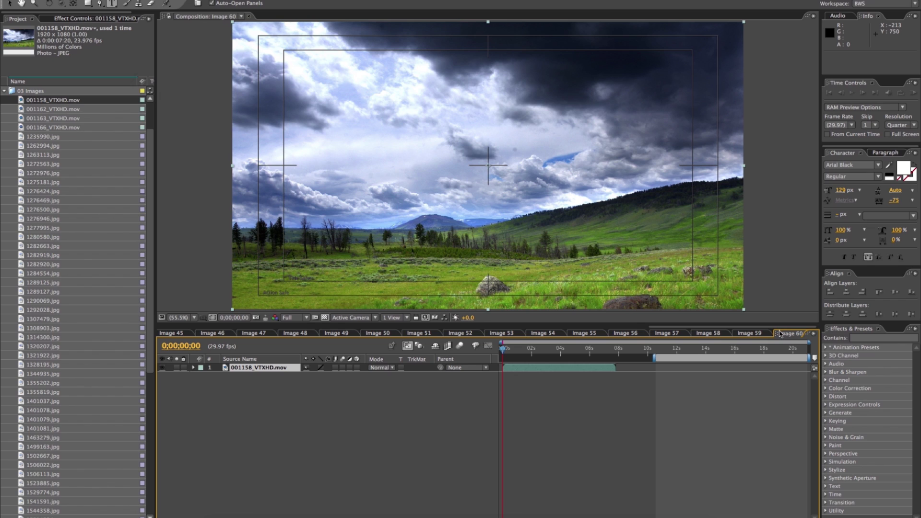
{"action": "left_click_drag", "start_coordinate": [780, 335], "coordinate": [756, 336]}
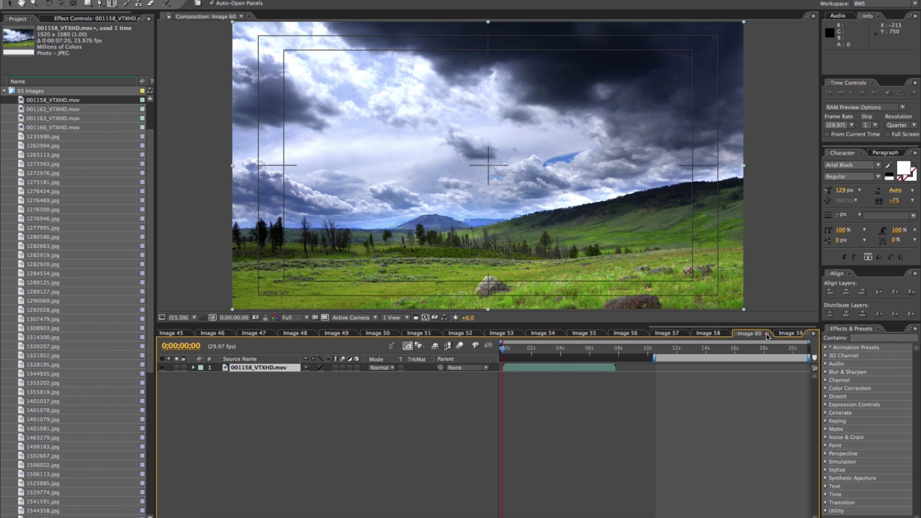
{"action": "left_click", "coordinate": [767, 334]}
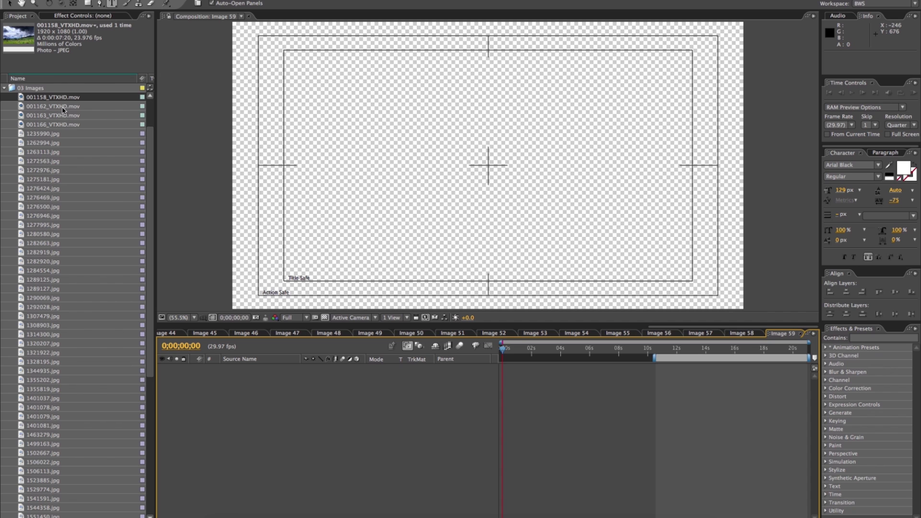
Place 001162_VTXHD.mov in Image 59 and 001163_VTXHD.mov in Image 58, closing each composition once filled
{"action": "left_click_drag", "start_coordinate": [63, 107], "coordinate": [284, 437]}
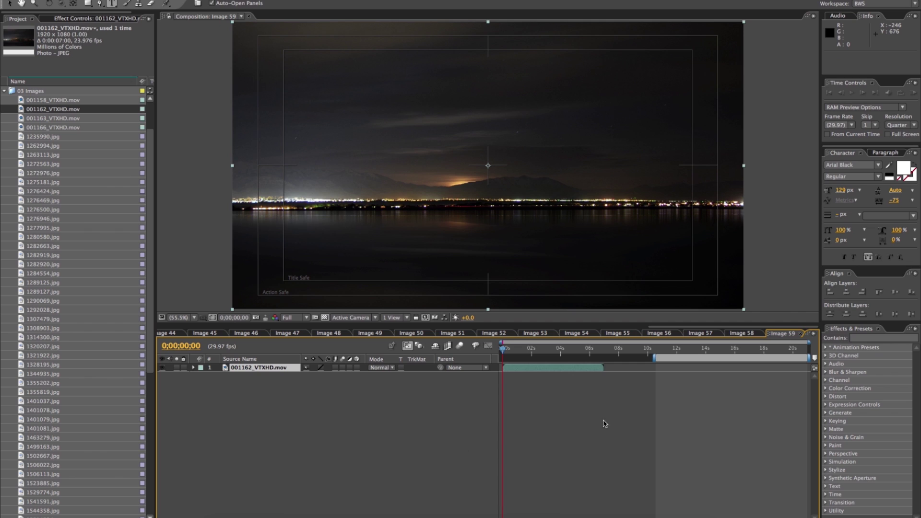
{"action": "left_click", "coordinate": [801, 334]}
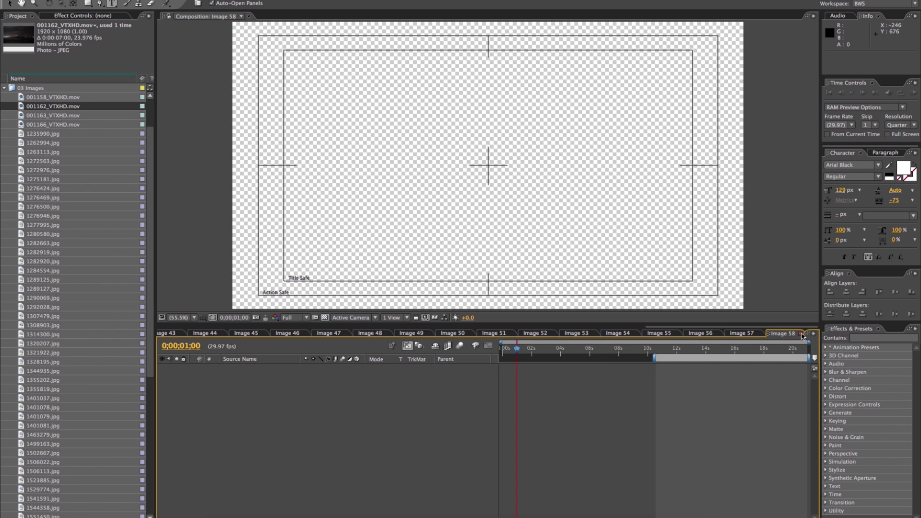
{"action": "left_click", "coordinate": [41, 117]}
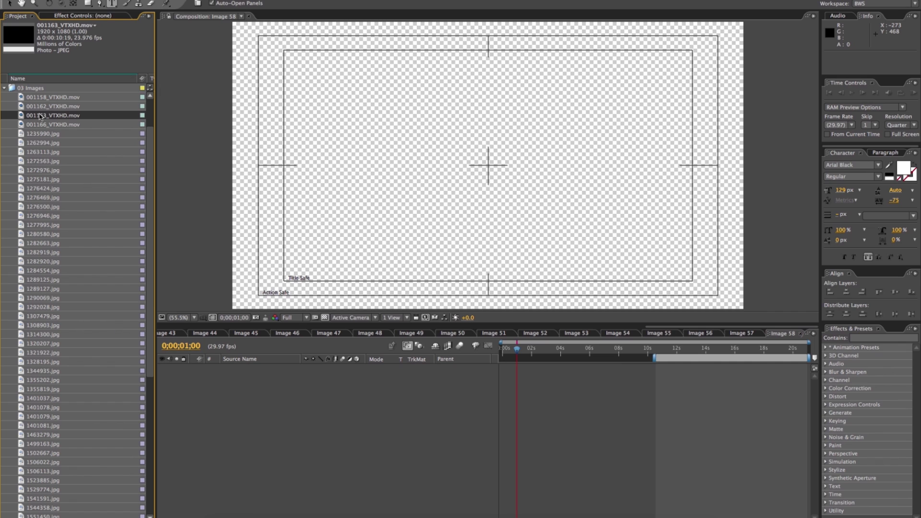
{"action": "left_click_drag", "start_coordinate": [27, 116], "coordinate": [339, 464]}
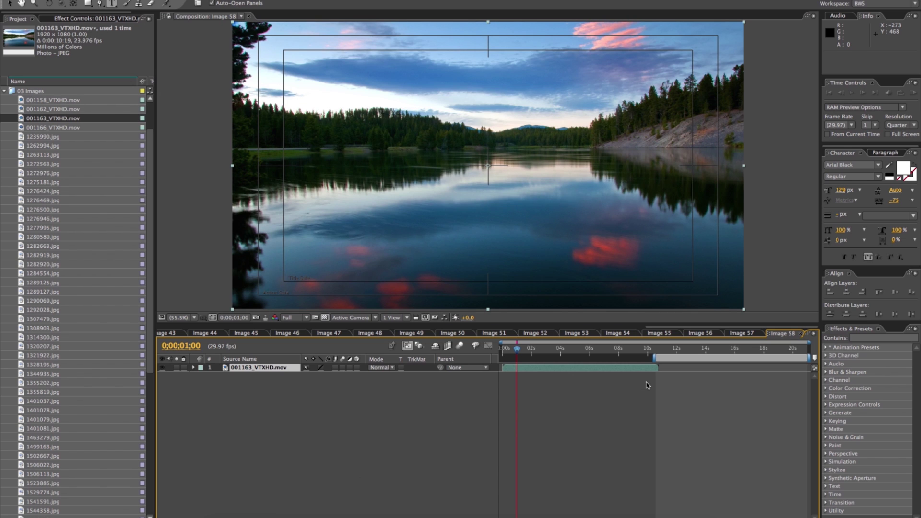
{"action": "left_click", "coordinate": [802, 335]}
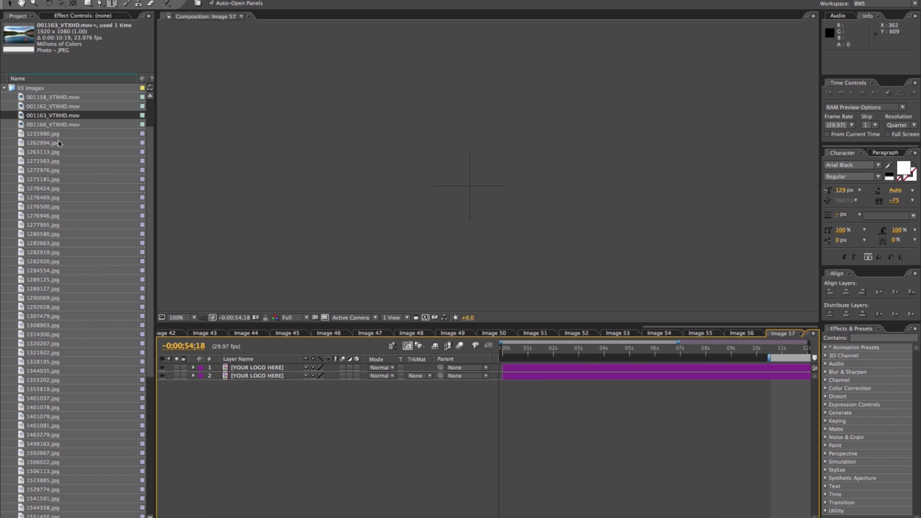
Place 001166_VTXHD.mov in Image 57 and 1235990.jpg in Image 56, closing each composition once filled
{"action": "left_click", "coordinate": [34, 124]}
{"action": "left_click_drag", "start_coordinate": [34, 123], "coordinate": [235, 427]}
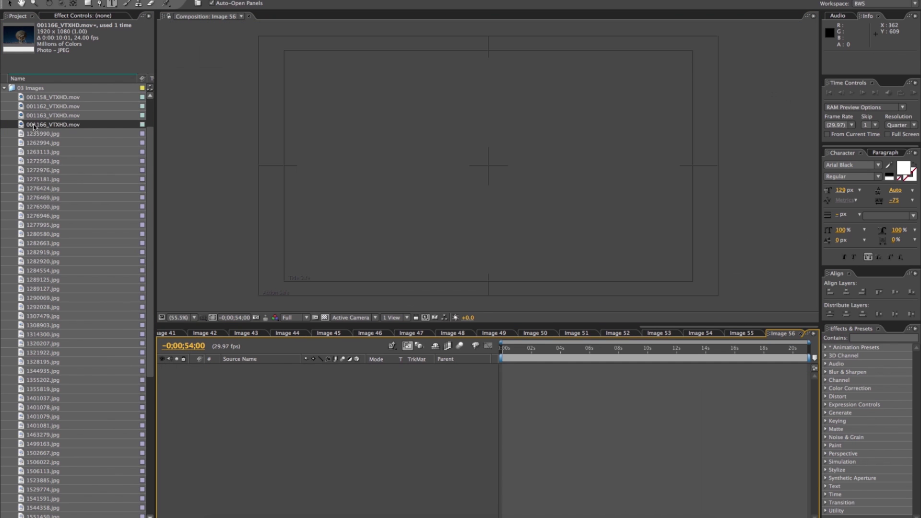
{"action": "left_click_drag", "start_coordinate": [33, 134], "coordinate": [229, 398]}
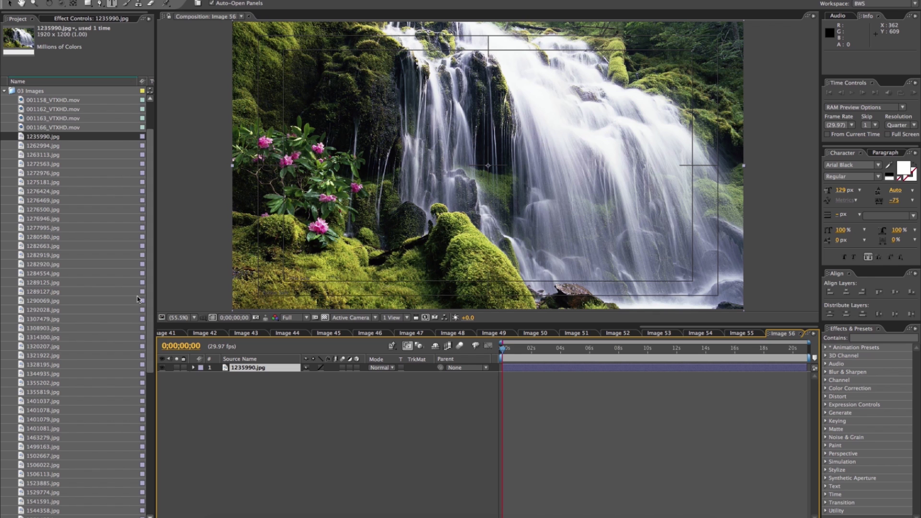
{"action": "key", "text": "ctrl+z"}
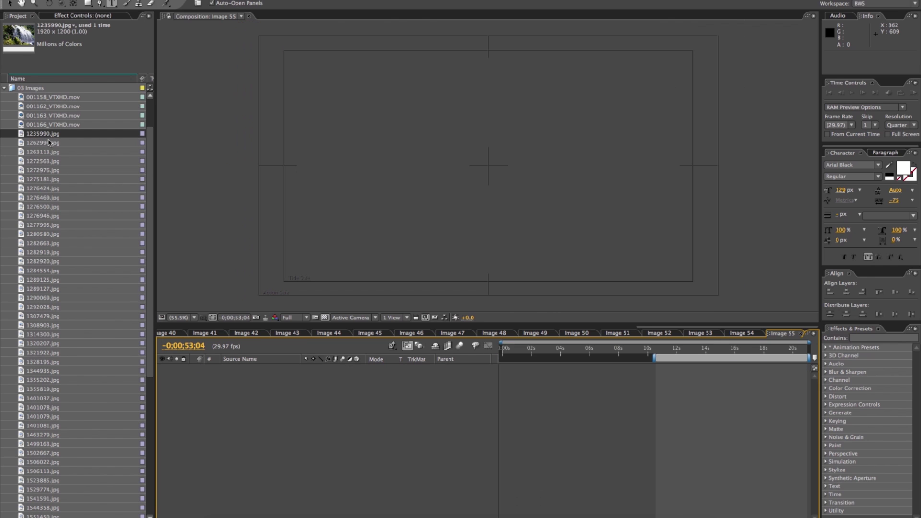
Place 1235990.jpg in Image 55, close it, and place 1262994.jpg in Image 54
{"action": "left_click_drag", "start_coordinate": [49, 136], "coordinate": [250, 421]}
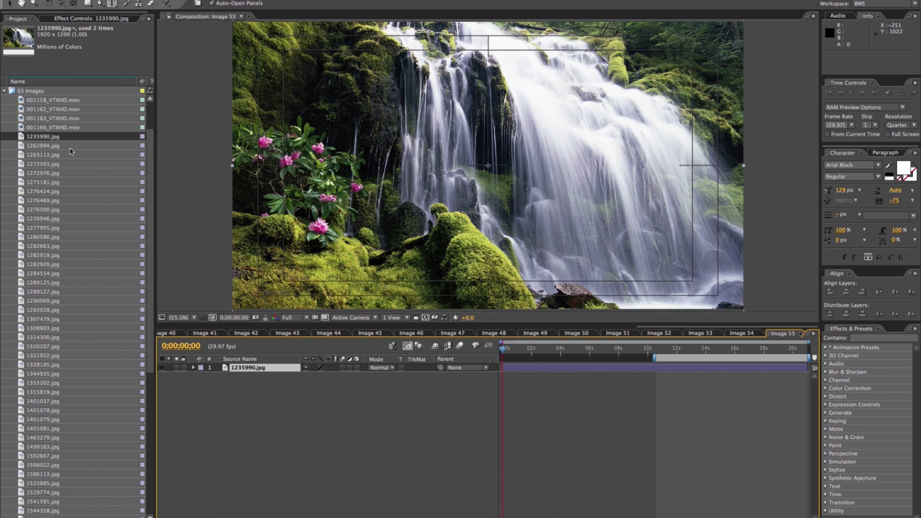
{"action": "key", "text": "super+w"}
{"action": "left_click_drag", "start_coordinate": [55, 147], "coordinate": [268, 436]}
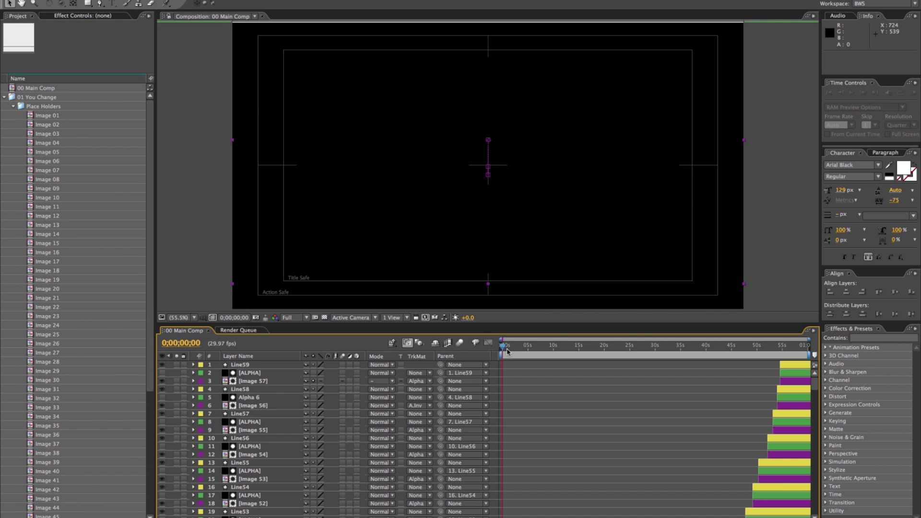
Scrub 00 Main Comp to the closing logo at about 0;00;56;05 and open the YOUR LOGO HERE composition from the Text folder
{"action": "left_click_drag", "start_coordinate": [507, 352], "coordinate": [789, 353]}
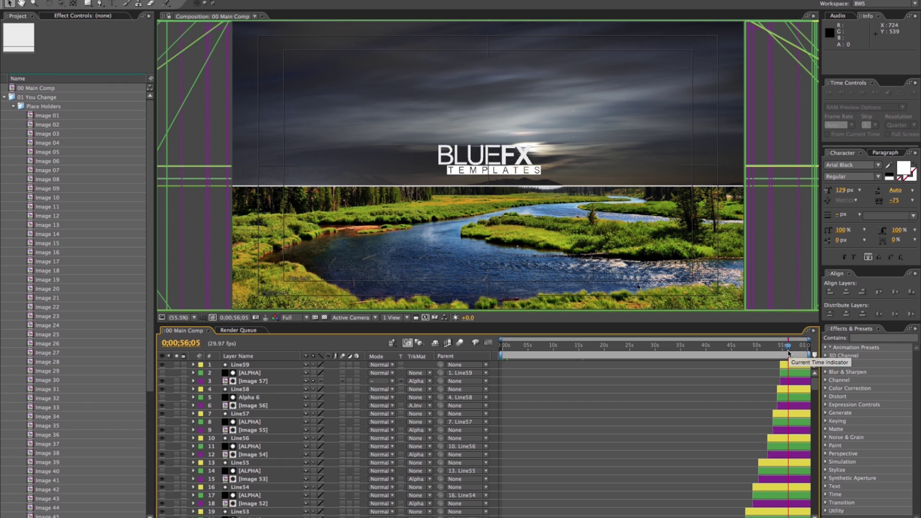
{"action": "left_click", "coordinate": [13, 106]}
{"action": "left_click", "coordinate": [13, 115]}
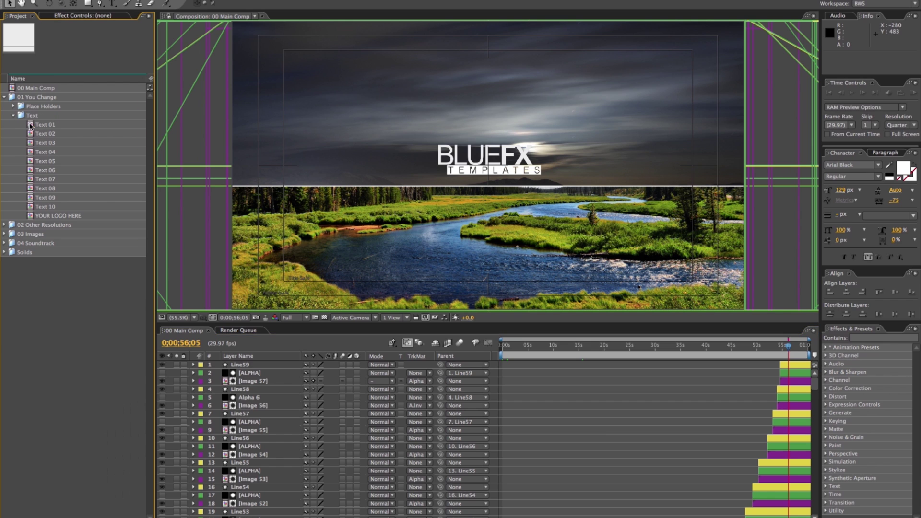
{"action": "left_click", "coordinate": [69, 216]}
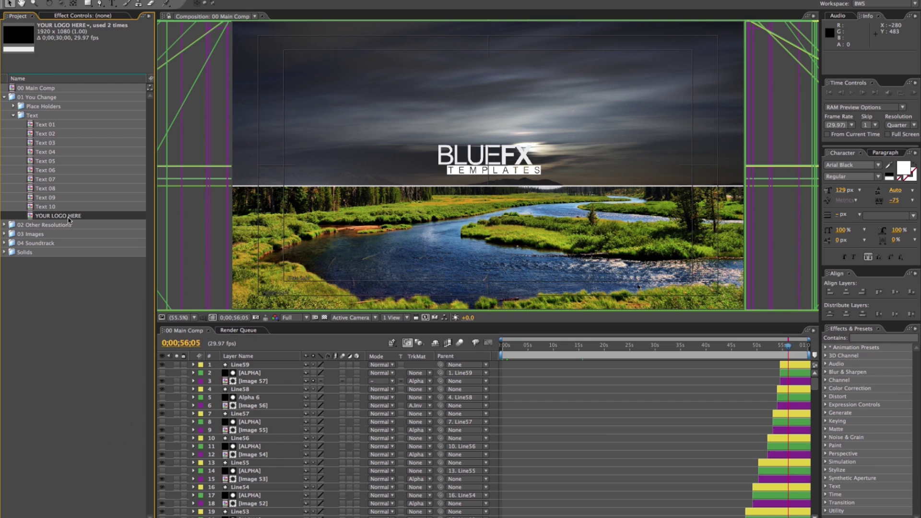
{"action": "double_click", "coordinate": [69, 217]}
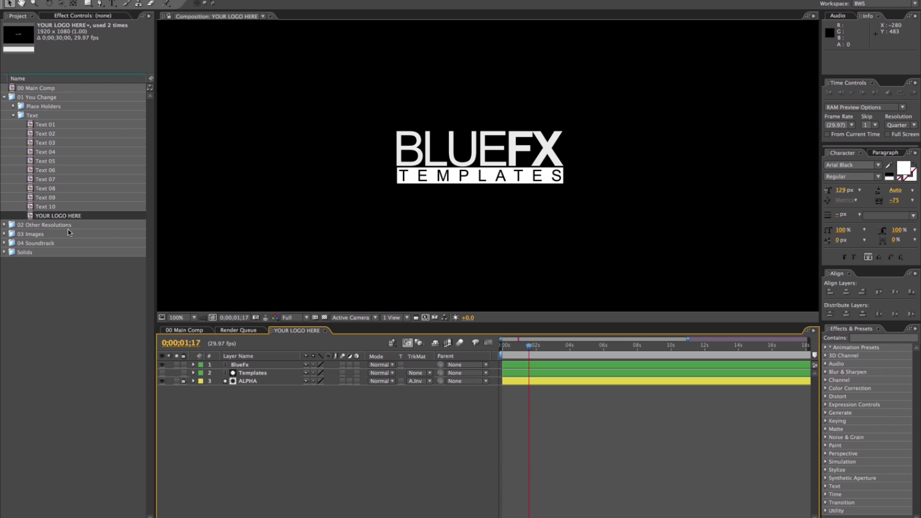
{"action": "left_click", "coordinate": [70, 289]}
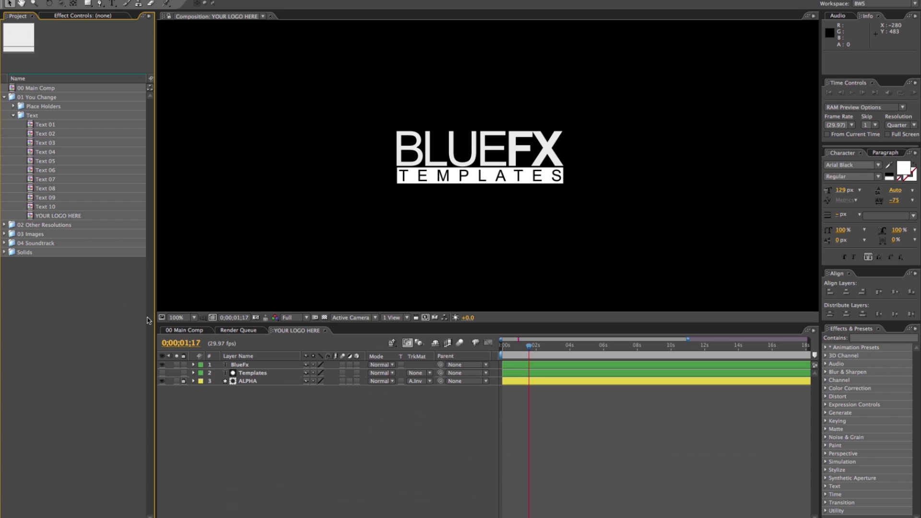
Replace the text of the BlueFx layer in the YOUR LOGO HERE composition with "LOGO"
{"action": "double_click", "coordinate": [238, 366]}
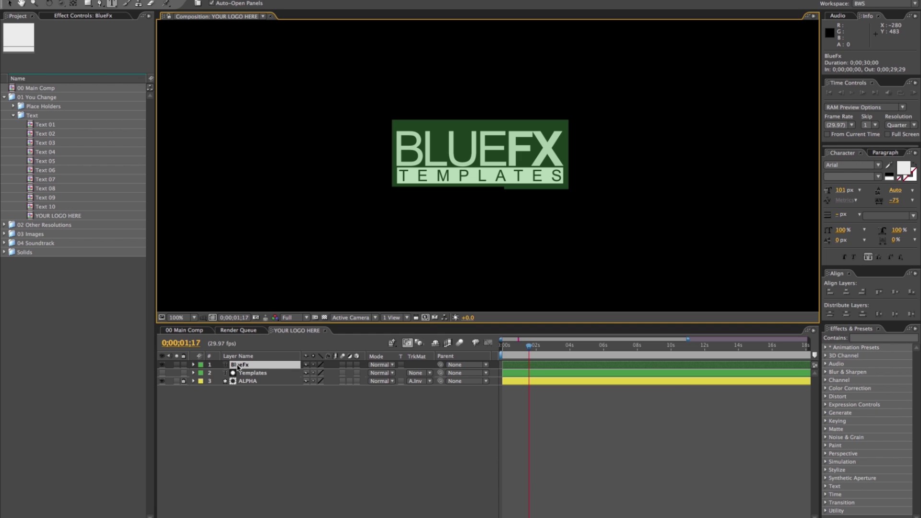
{"action": "type", "text": "OGO"}
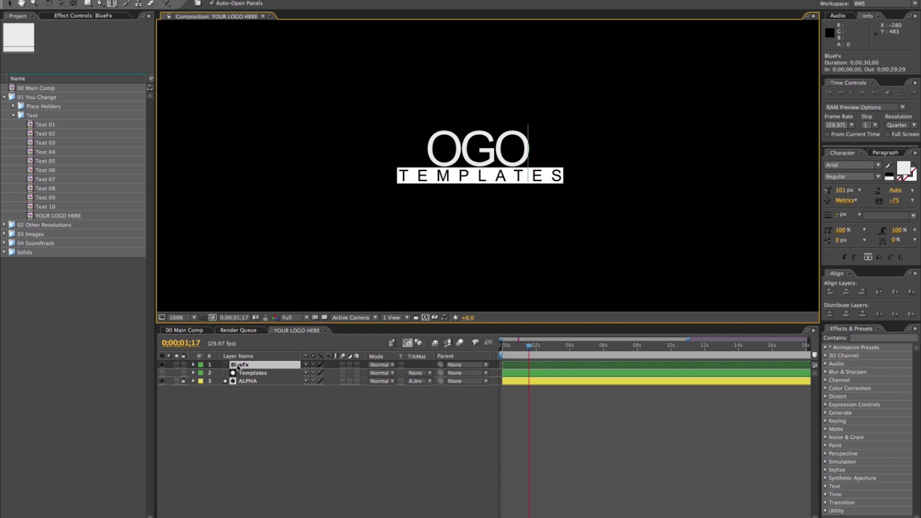
{"action": "key", "text": "BackSpace"}
{"action": "key", "text": "BackSpace"}
{"action": "key", "text": "BackSpace"}
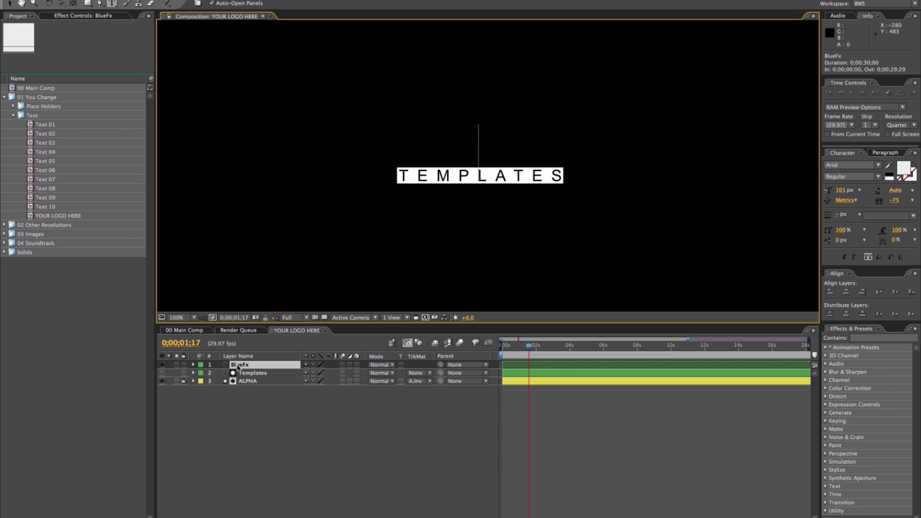
{"action": "type", "text": "LO"}
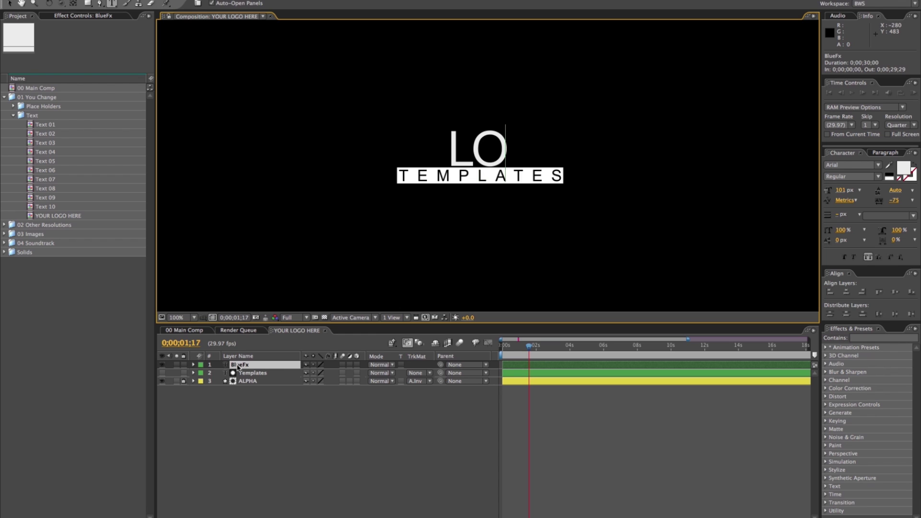
{"action": "type", "text": "GO"}
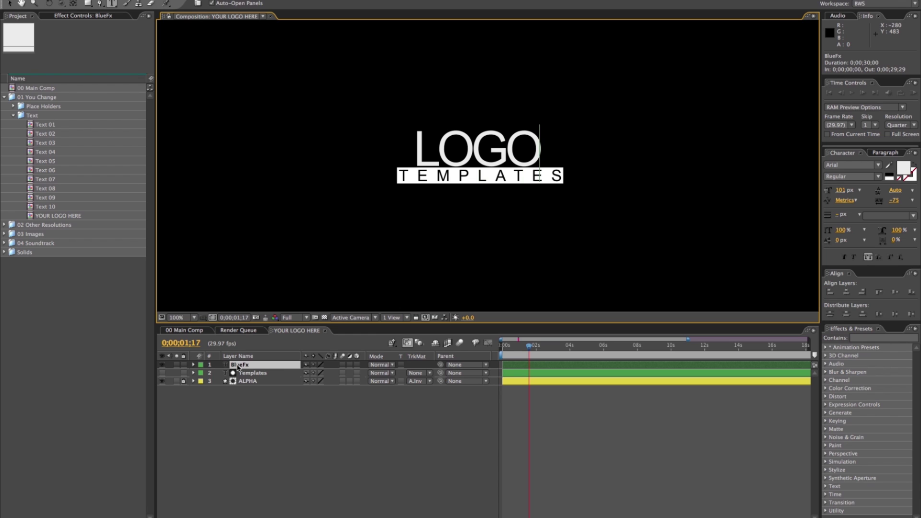
Replace the TEMPLATES text beneath the logo with "TAG LINE" and deselect the layer
{"action": "double_click", "coordinate": [247, 373]}
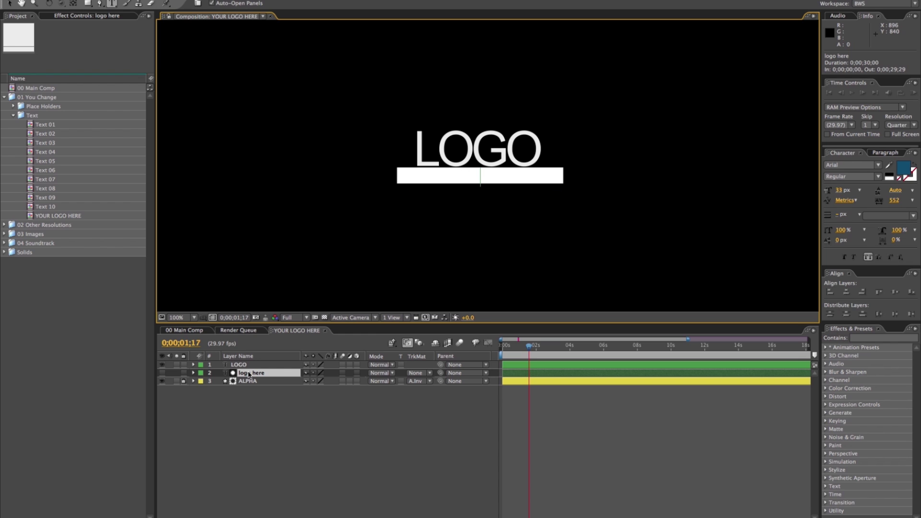
{"action": "type", "text": "TAG LINE"}
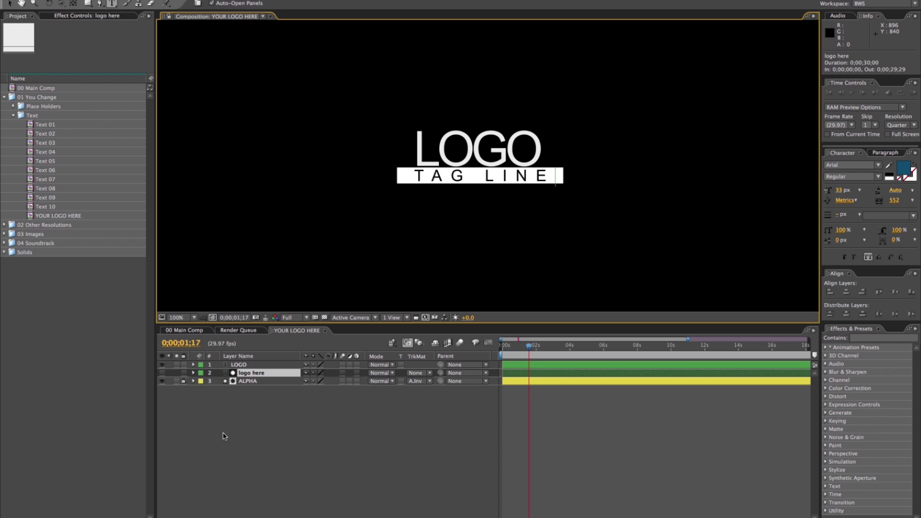
{"action": "left_click", "coordinate": [237, 439]}
{"action": "scroll", "coordinate": [238, 435], "scroll_direction": "right", "scroll_amount": 1}
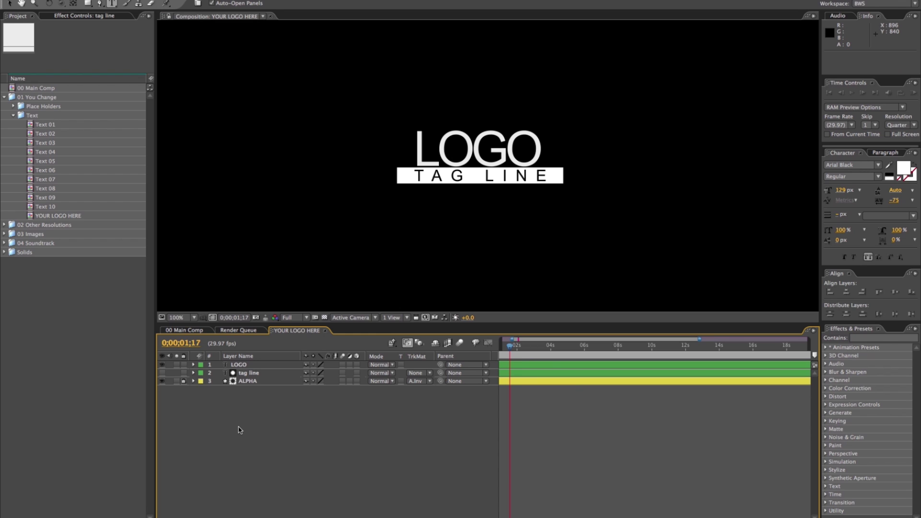
{"action": "left_click", "coordinate": [58, 286]}
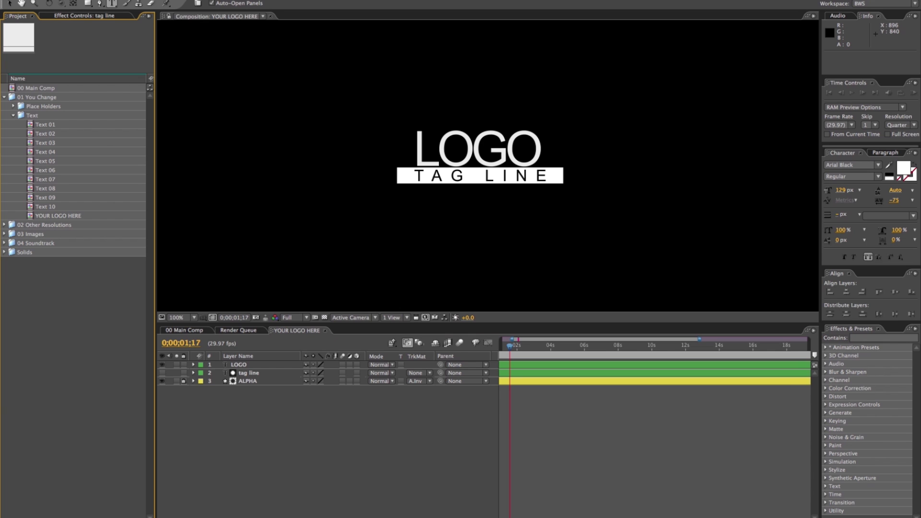
Import logo.png from the Desktop into the project as footage
{"action": "left_click", "coordinate": [84, 0]}
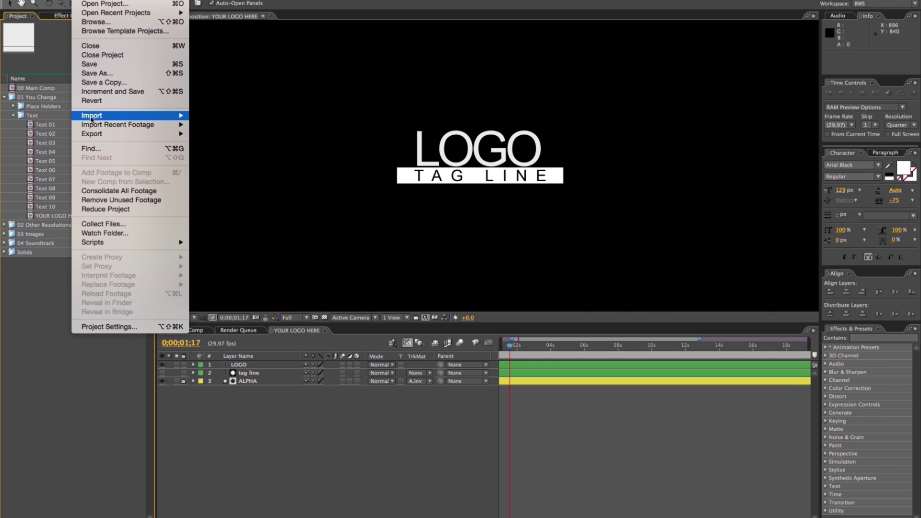
{"action": "mouse_move", "coordinate": [102, 120]}
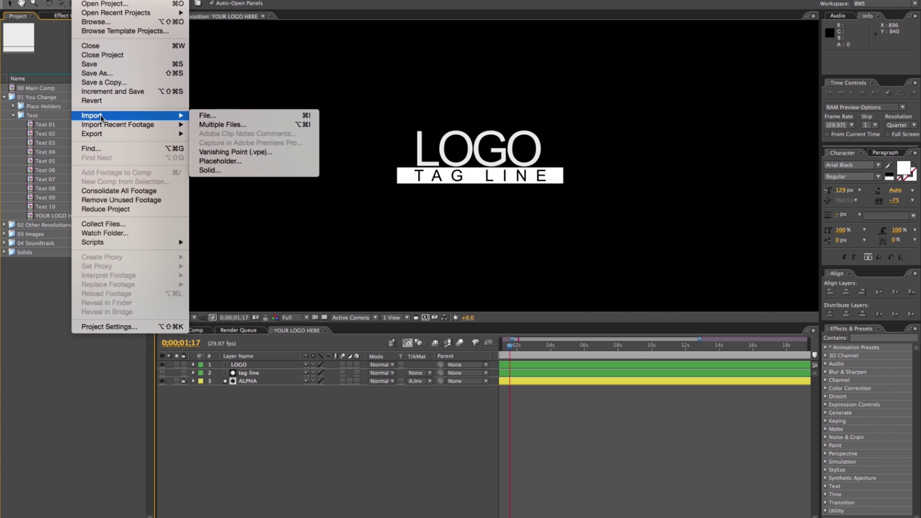
{"action": "left_click", "coordinate": [207, 116]}
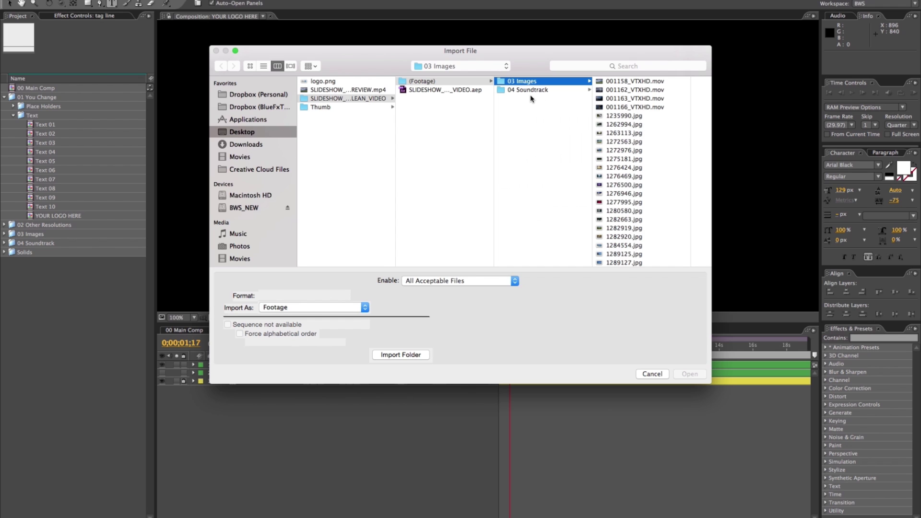
{"action": "left_click", "coordinate": [343, 84]}
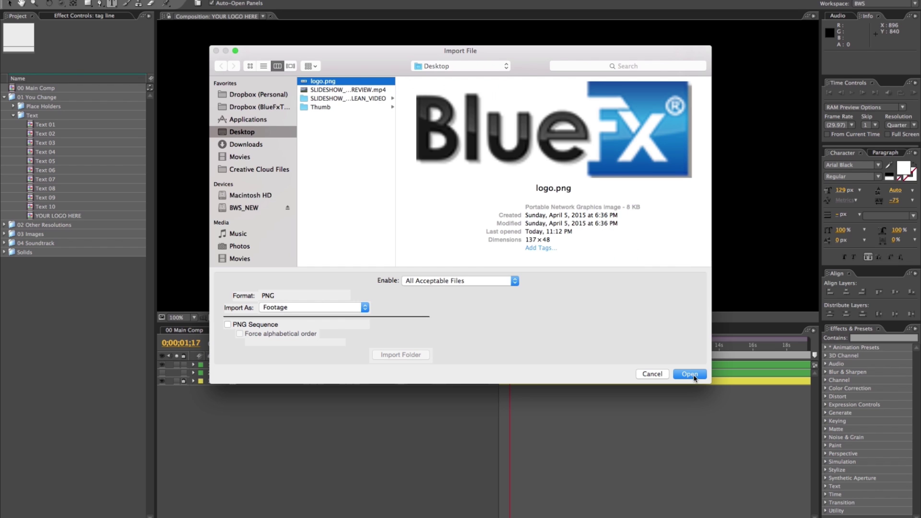
{"action": "left_click", "coordinate": [692, 375]}
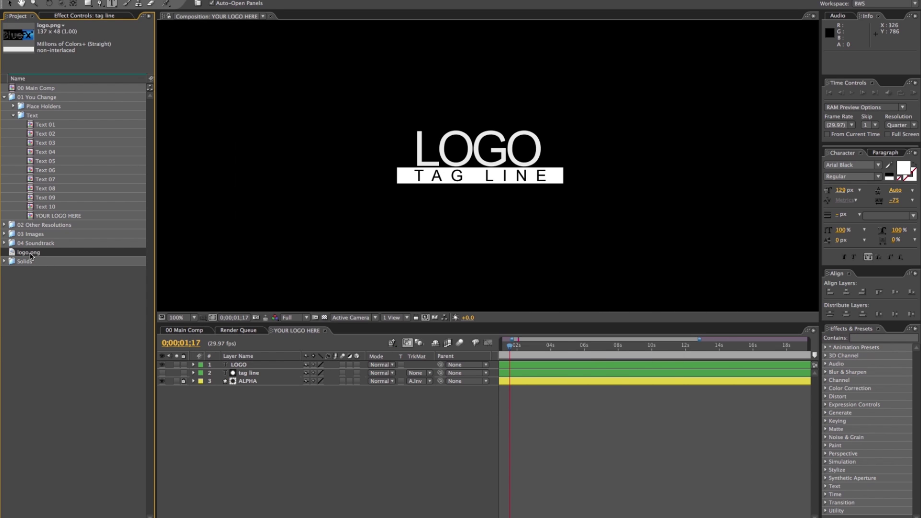
Add logo.png as the topmost layer of YOUR LOGO HERE and hide the LOGO and tag line layers
{"action": "left_click_drag", "start_coordinate": [34, 256], "coordinate": [241, 366]}
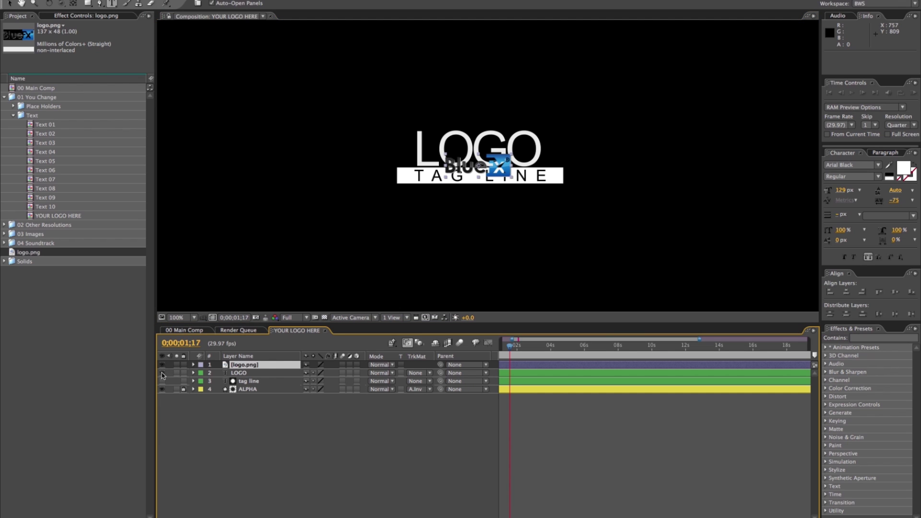
{"action": "left_click", "coordinate": [162, 373]}
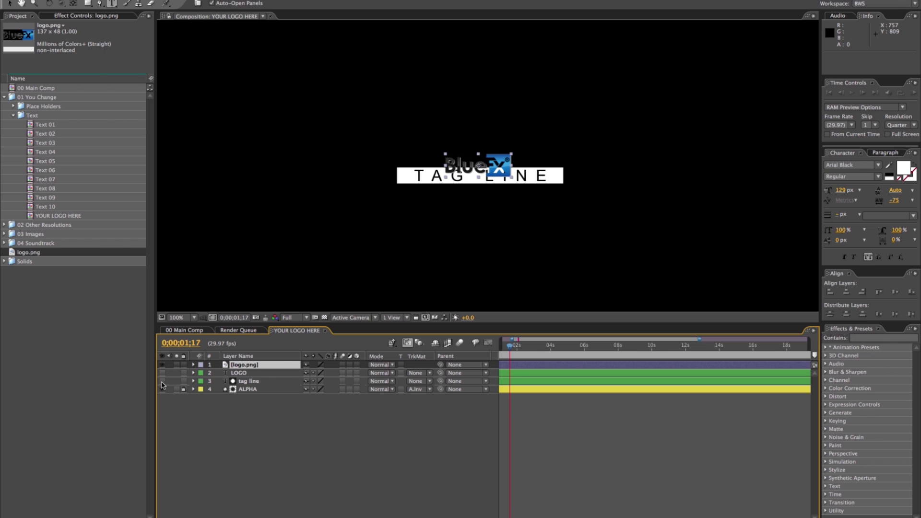
{"action": "left_click", "coordinate": [162, 389]}
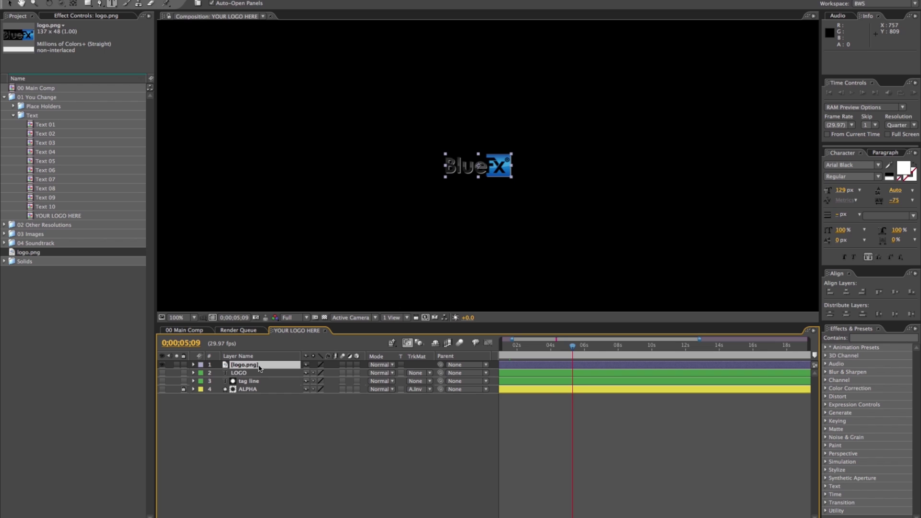
Scale the logo.png layer up to 205%
{"action": "key", "text": "s"}
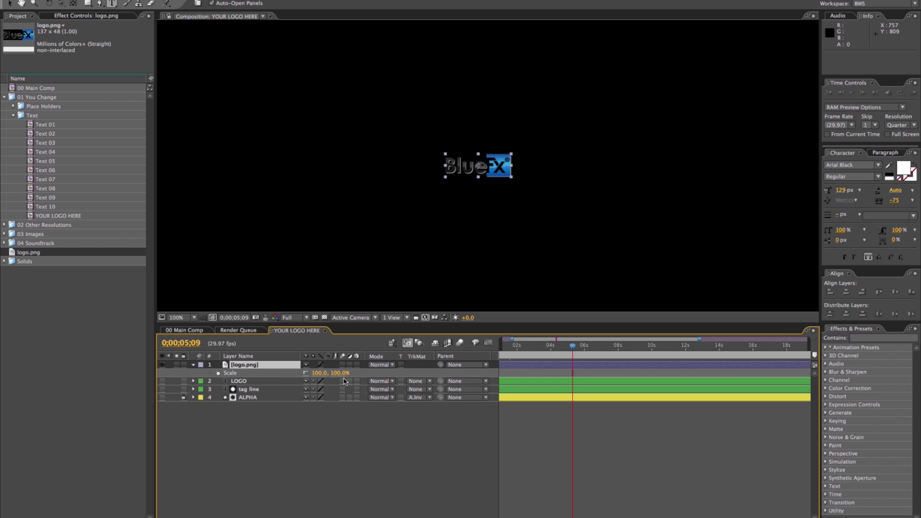
{"action": "left_click_drag", "start_coordinate": [343, 377], "coordinate": [392, 372]}
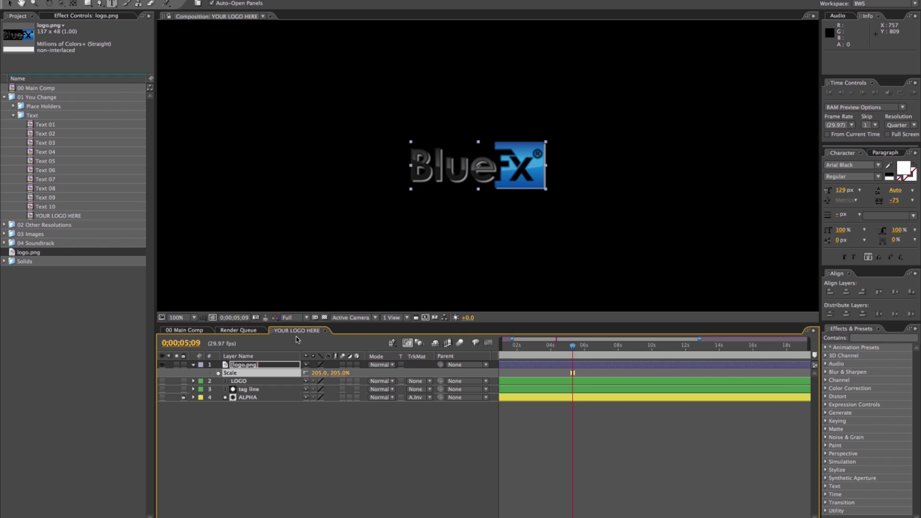
Return to 00 Main Comp and add it to the render queue
{"action": "left_click", "coordinate": [192, 331]}
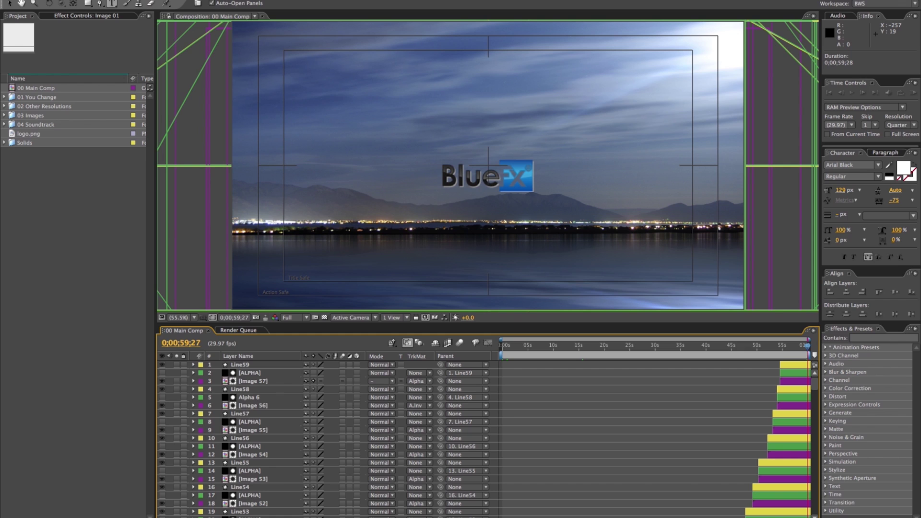
{"action": "left_click", "coordinate": [130, 1]}
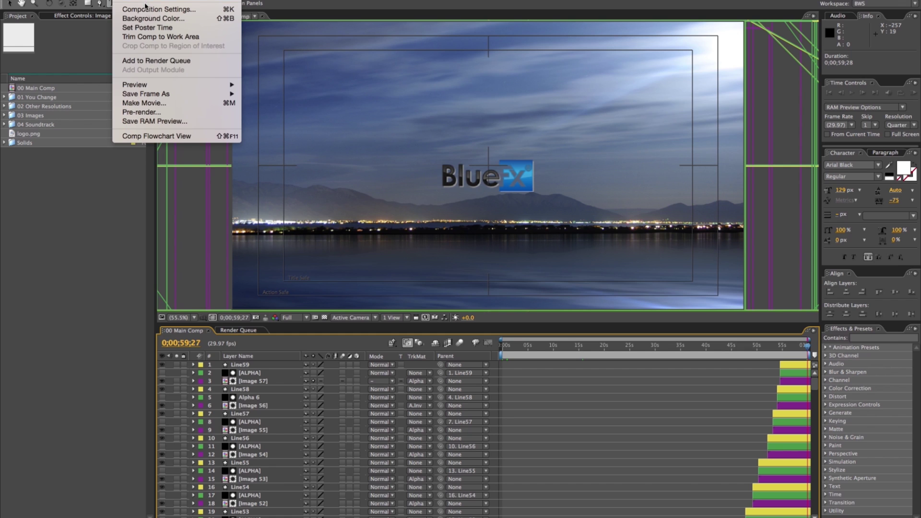
{"action": "left_click", "coordinate": [151, 60]}
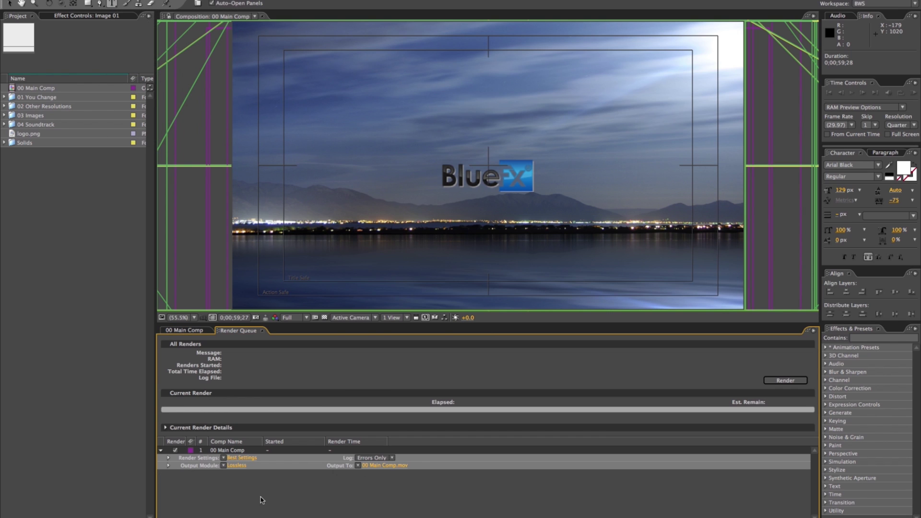
Set the output module's QuickTime compression to H.264 and enable audio output
{"action": "left_click", "coordinate": [238, 465]}
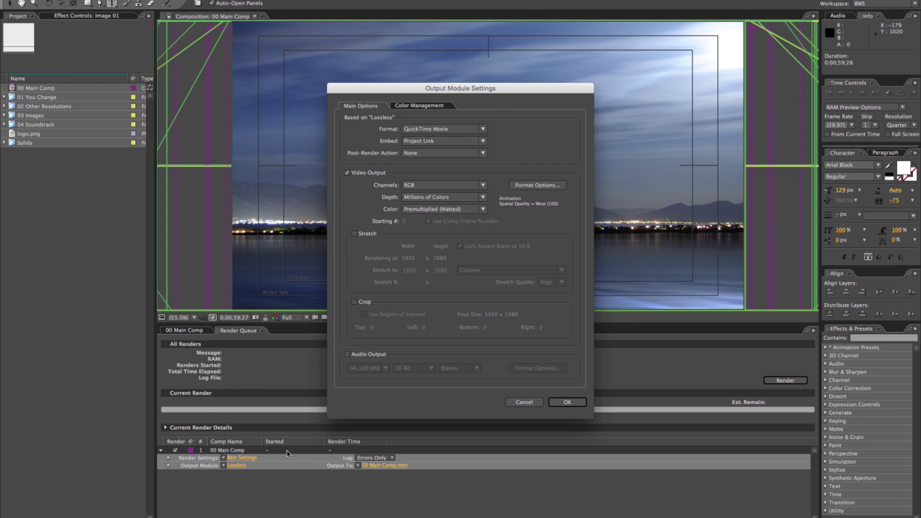
{"action": "left_click", "coordinate": [558, 184]}
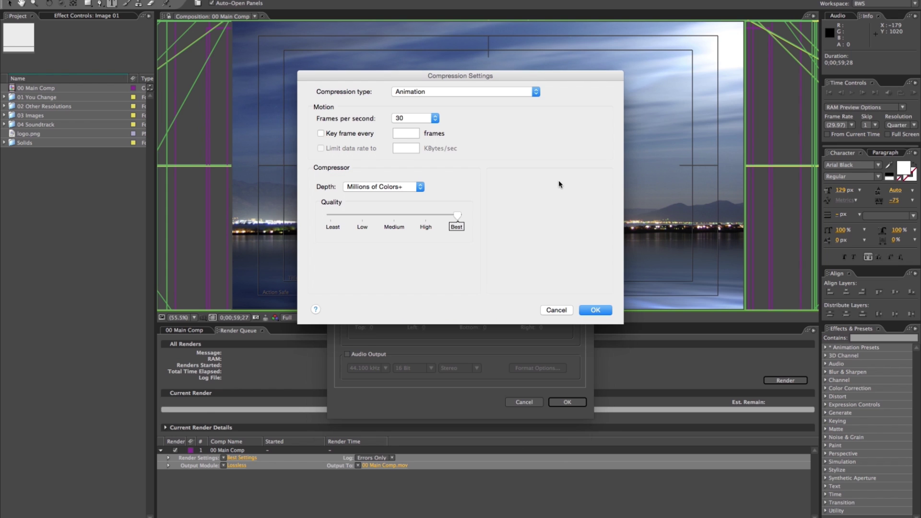
{"action": "left_click", "coordinate": [484, 91]}
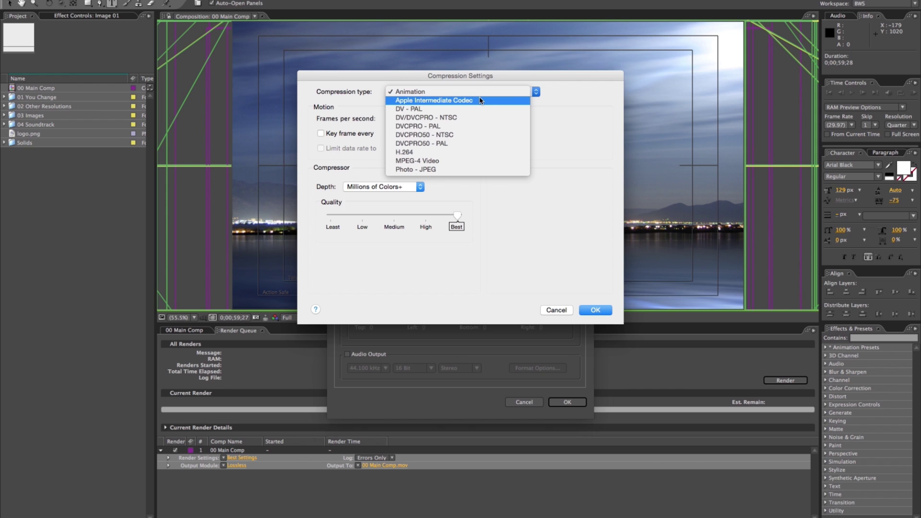
{"action": "left_click", "coordinate": [458, 152]}
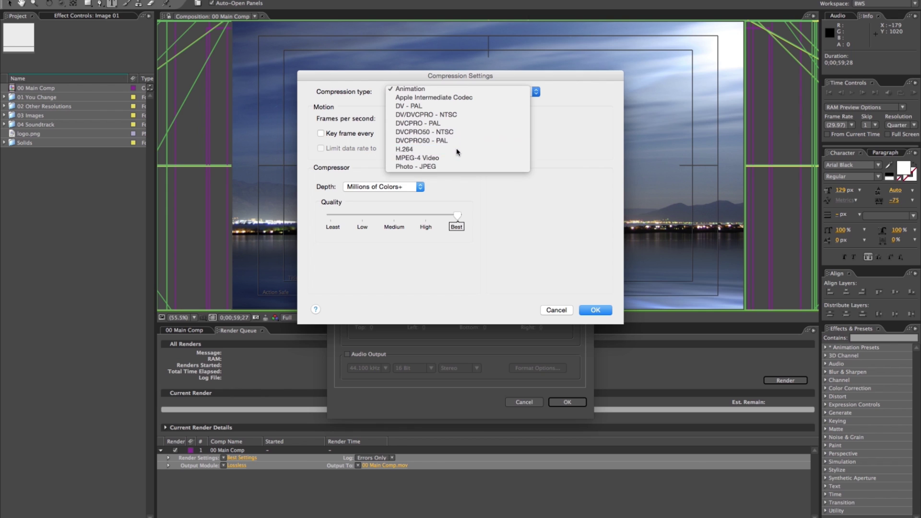
{"action": "left_click", "coordinate": [600, 313]}
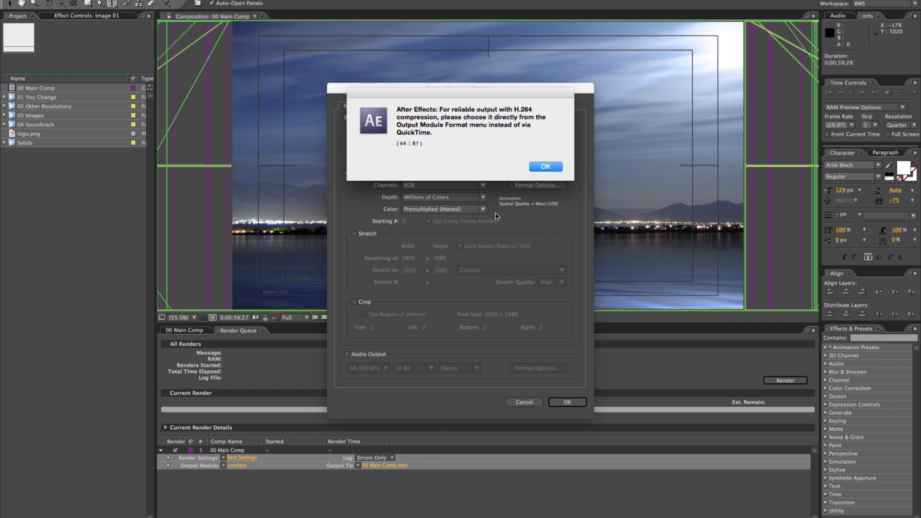
{"action": "left_click", "coordinate": [537, 166]}
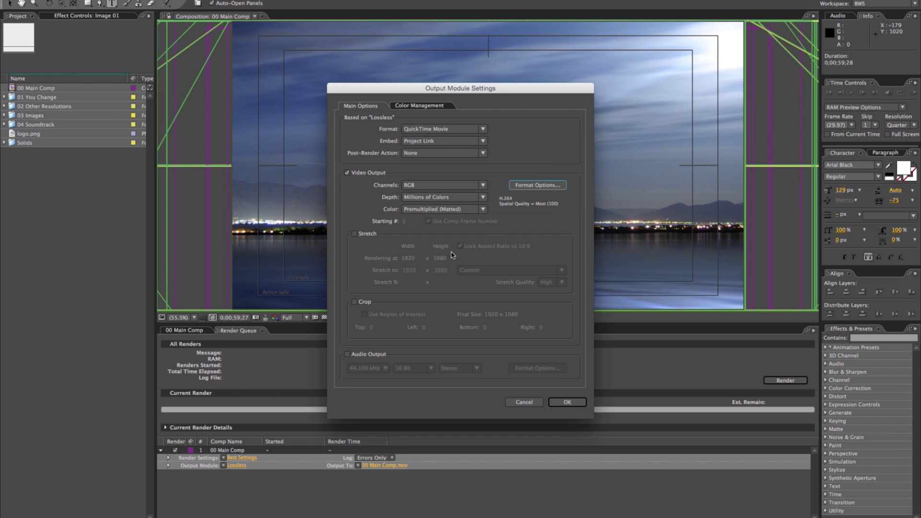
{"action": "left_click", "coordinate": [371, 355]}
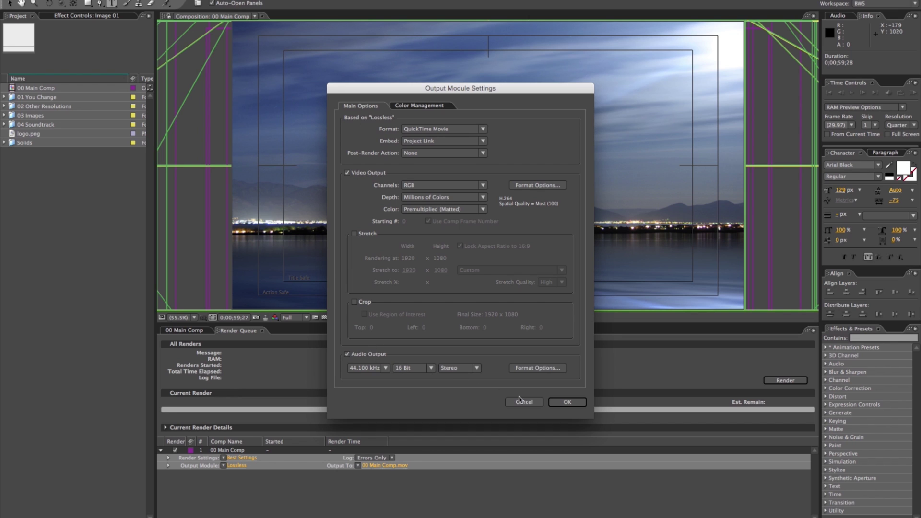
{"action": "left_click", "coordinate": [555, 404]}
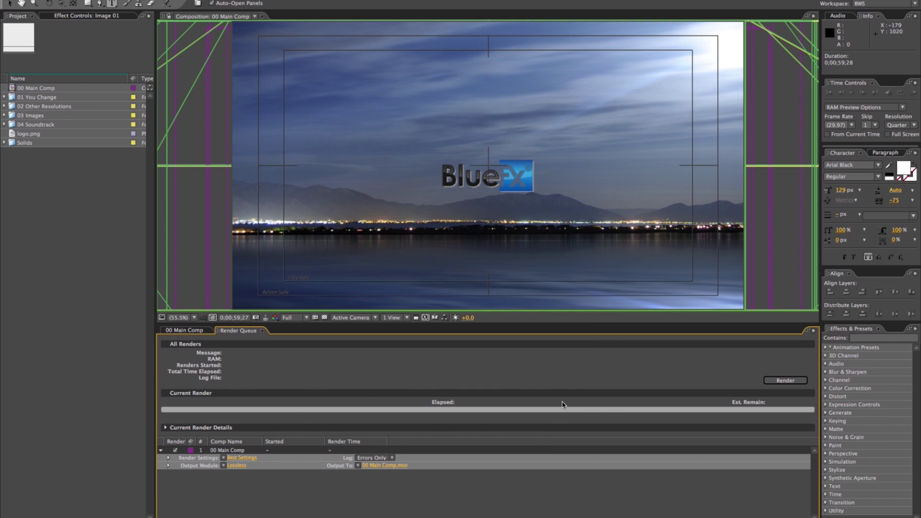
Set the output movie to FINAL_RENDER.mov on the Desktop and start the render
{"action": "left_click", "coordinate": [399, 467]}
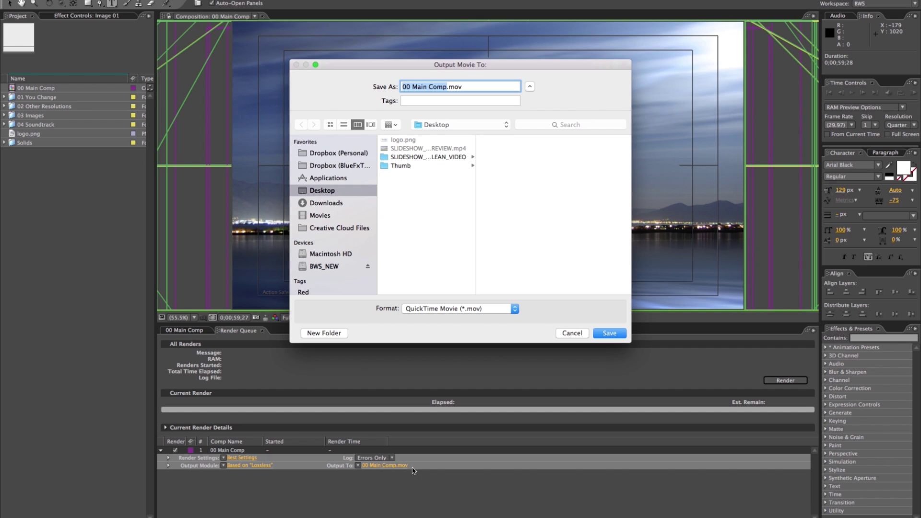
{"action": "type", "text": "FINAL"}
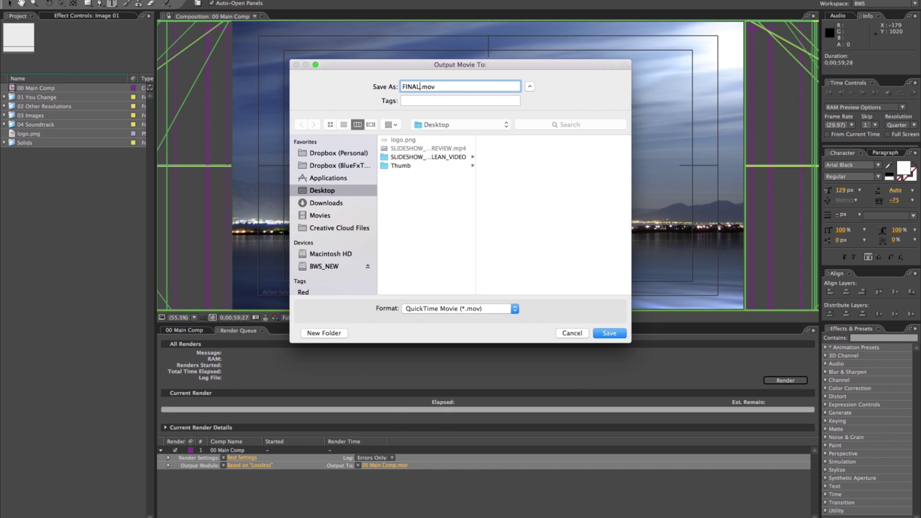
{"action": "type", "text": "_RENDER"}
{"action": "left_click", "coordinate": [601, 332]}
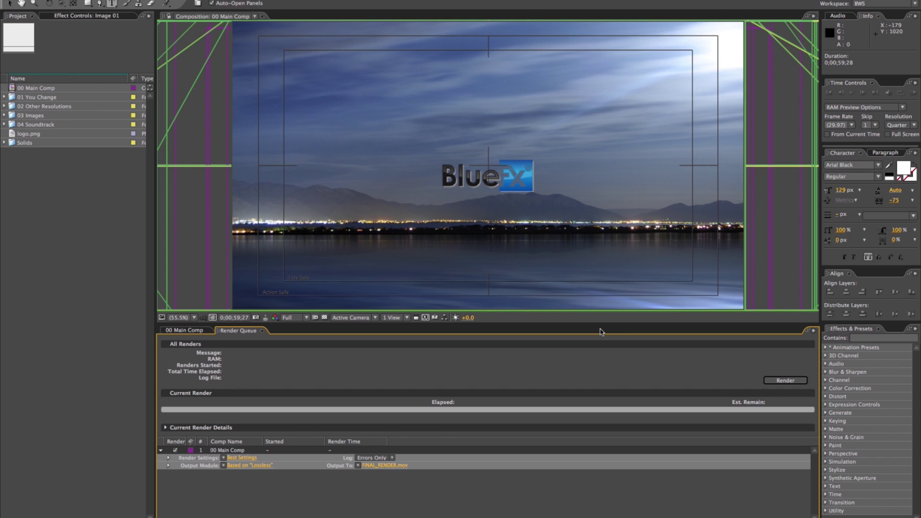
{"action": "left_click", "coordinate": [772, 382]}
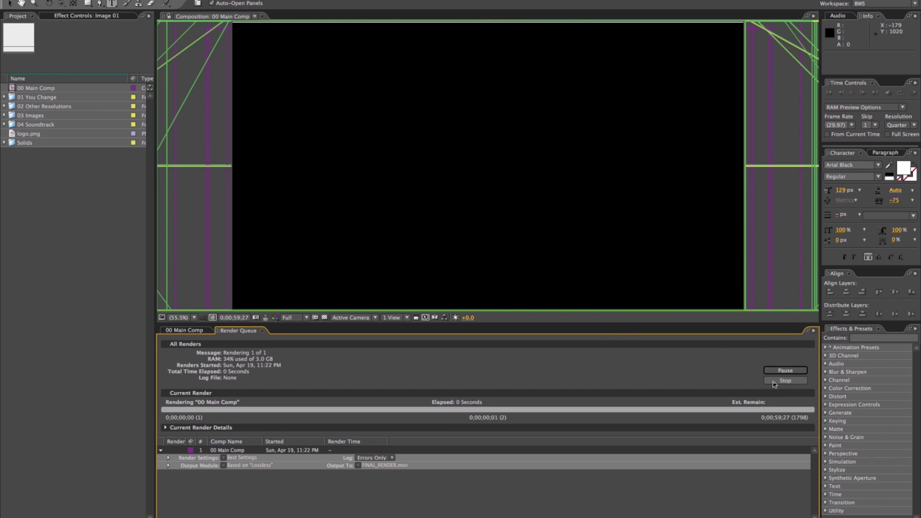